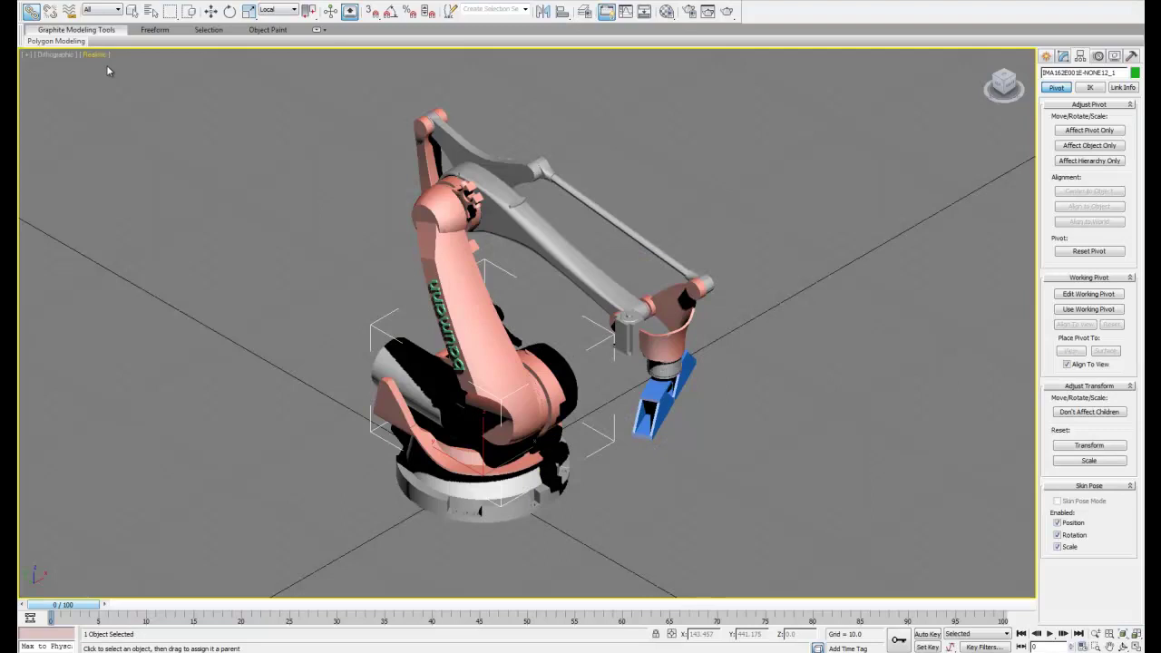
Test-rotate the lower arm and the rotating base to check the linkage, and undo the rotations.
{"action": "left_click", "coordinate": [231, 12]}
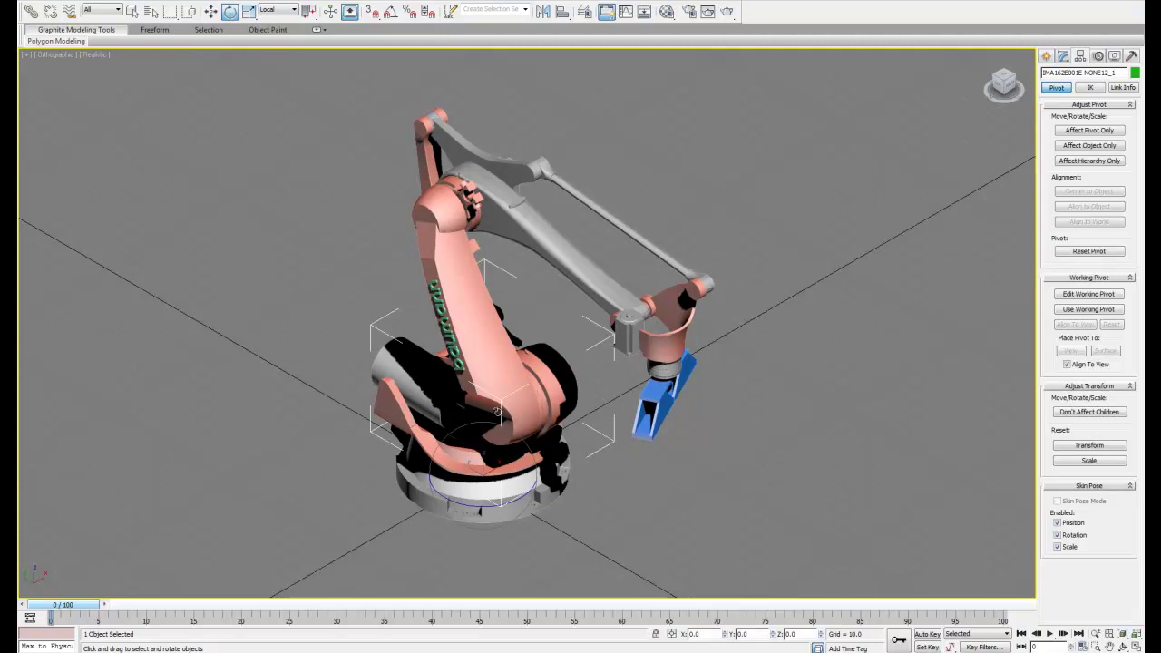
{"action": "left_click", "coordinate": [491, 366]}
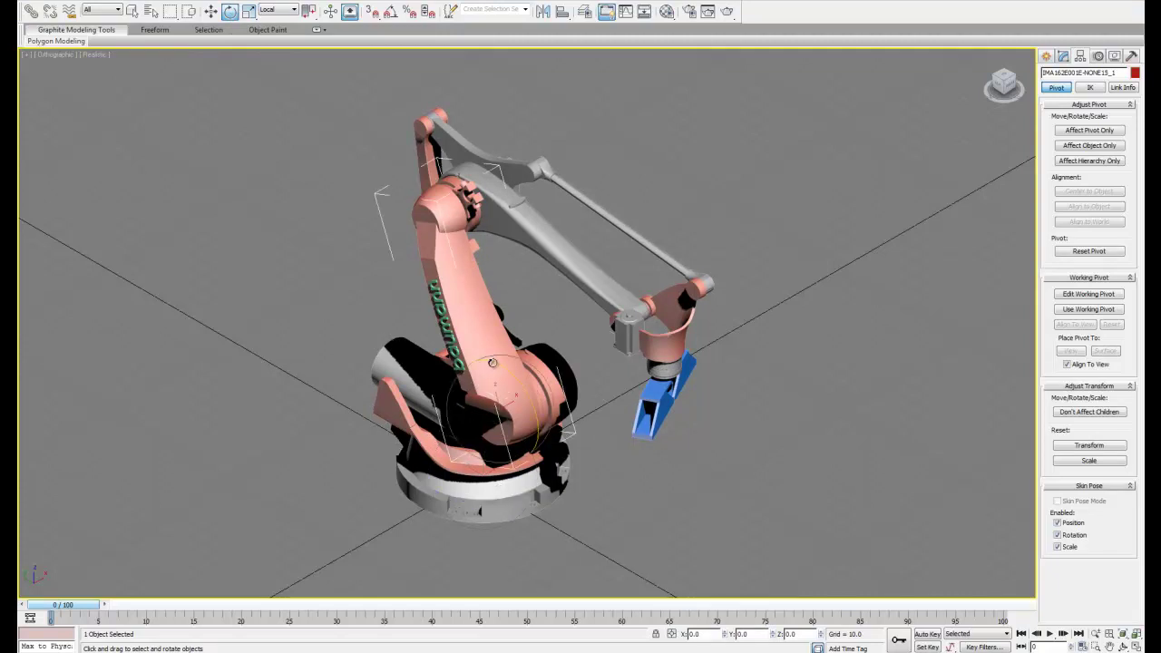
{"action": "left_click_drag", "start_coordinate": [512, 378], "coordinate": [573, 423]}
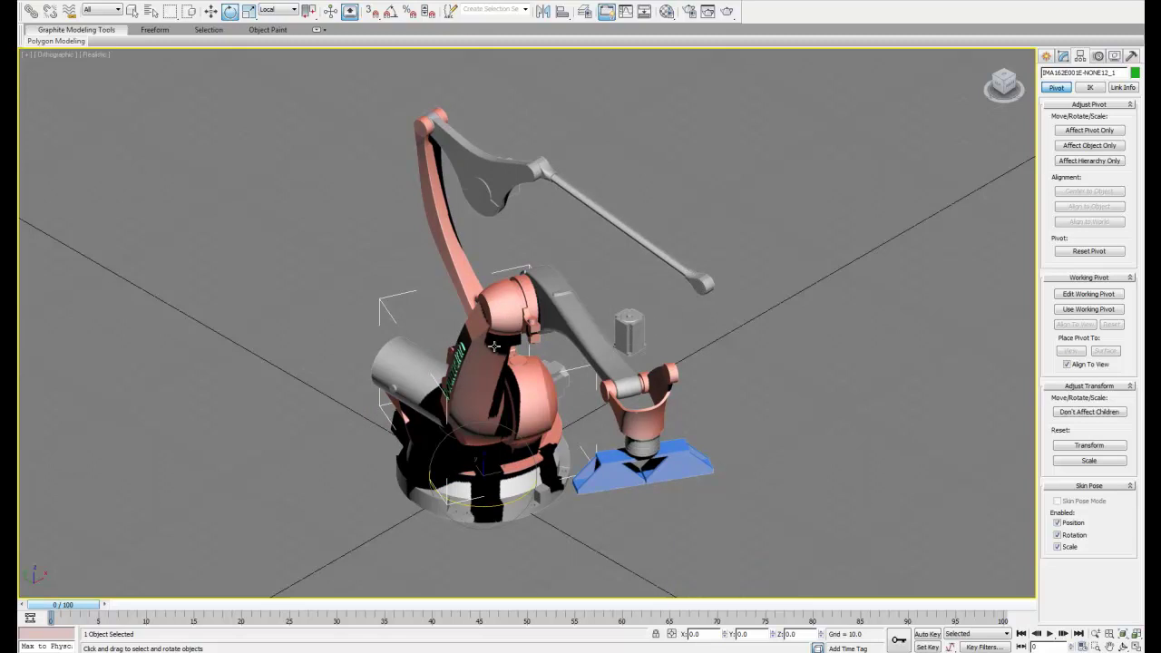
{"action": "key", "text": "ctrl+z"}
{"action": "key", "text": "ctrl+z"}
{"action": "key", "text": "ctrl+z"}
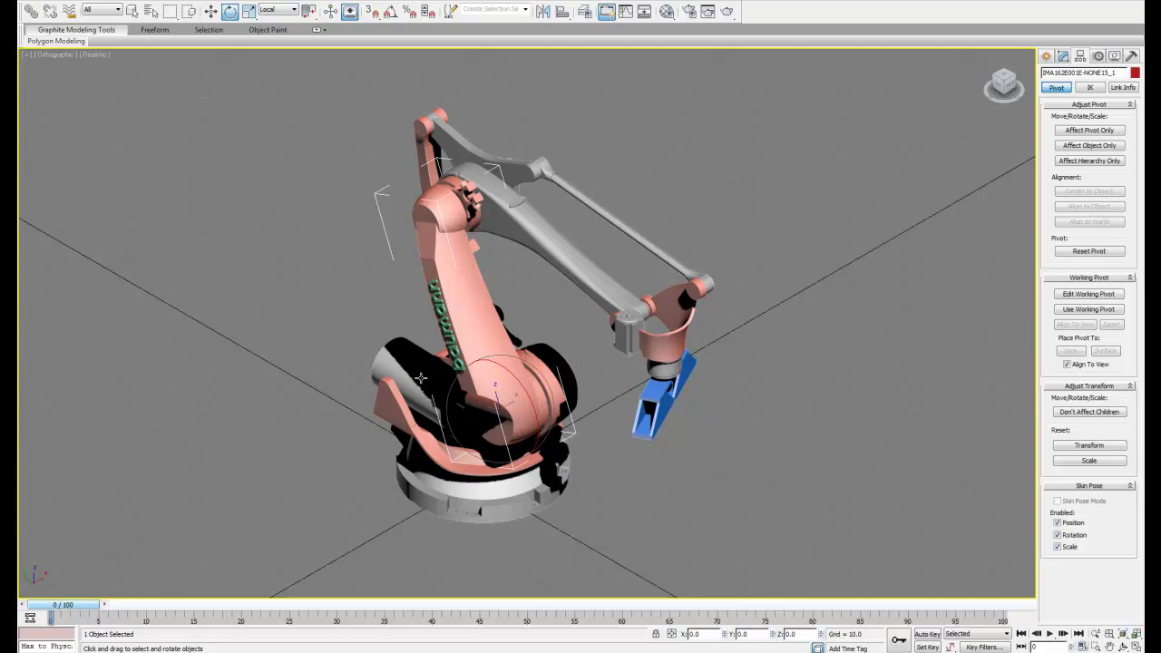
Link the small grey motor beside the wrist to the wrist housing as its parent and display its link settings.
{"action": "left_click", "coordinate": [313, 272]}
{"action": "left_click", "coordinate": [31, 11]}
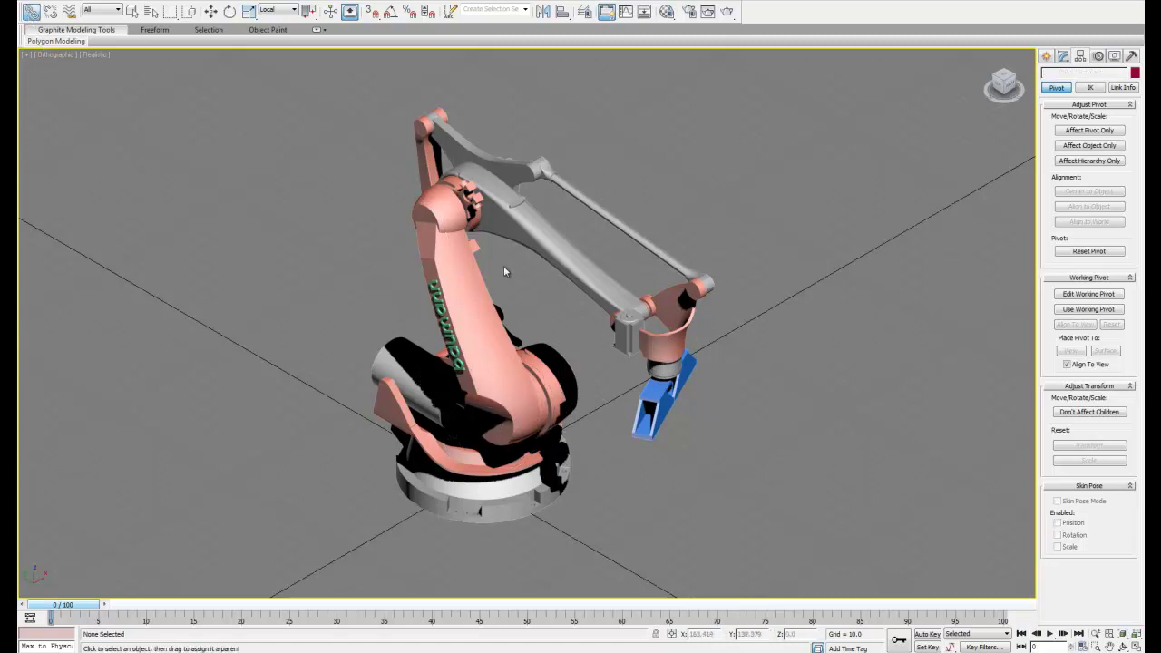
{"action": "left_click", "coordinate": [624, 332]}
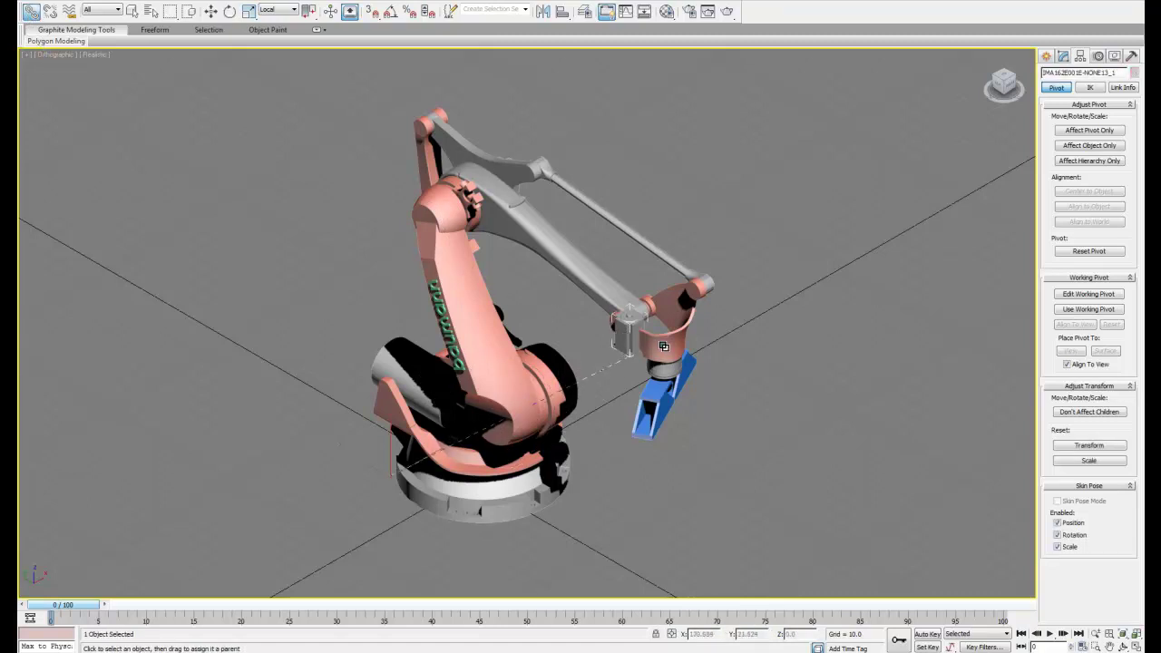
{"action": "left_click_drag", "start_coordinate": [670, 347], "coordinate": [668, 347]}
{"action": "left_click", "coordinate": [1123, 88]}
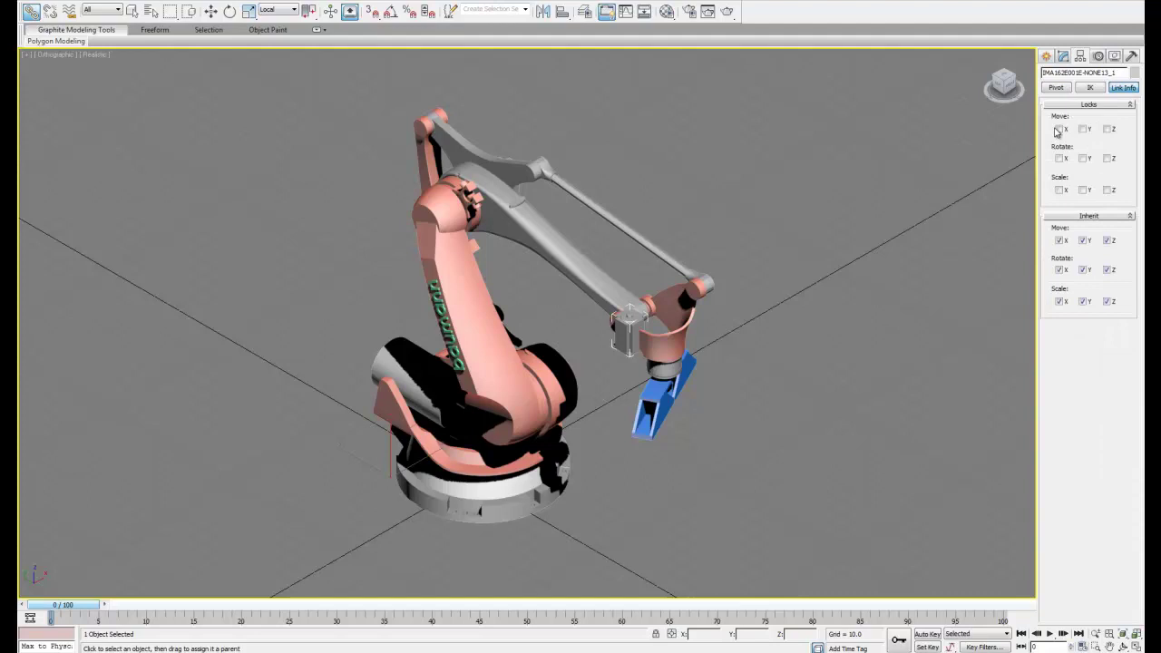
Show the robot from the right side in wireframe.
{"action": "left_click", "coordinate": [1010, 87]}
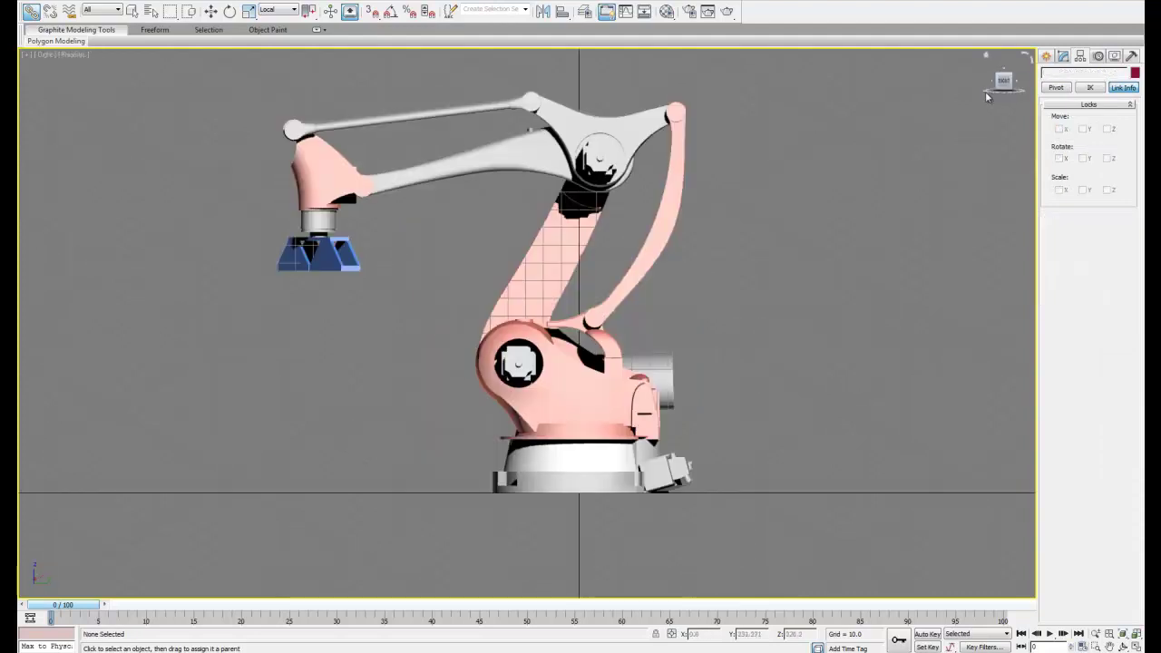
{"action": "left_click", "coordinate": [66, 54]}
{"action": "left_click", "coordinate": [110, 137]}
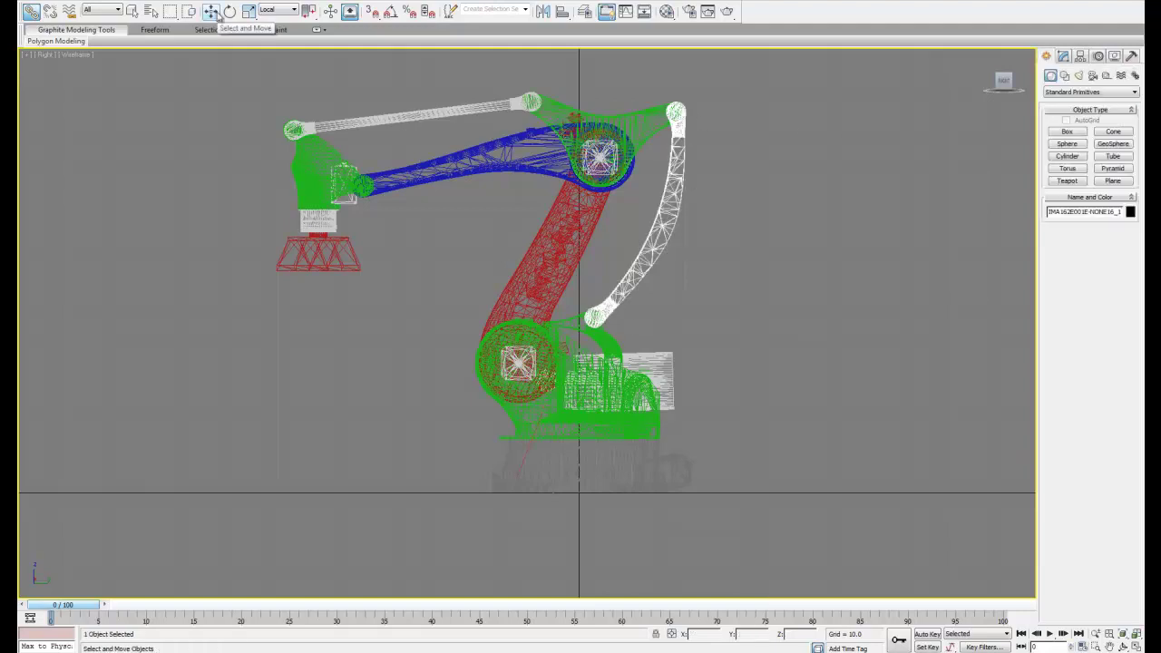
Move the rear curved rod's pivot to its lower joint and lock its move, rotate and scale axes except rotation about X.
{"action": "left_click", "coordinate": [212, 12]}
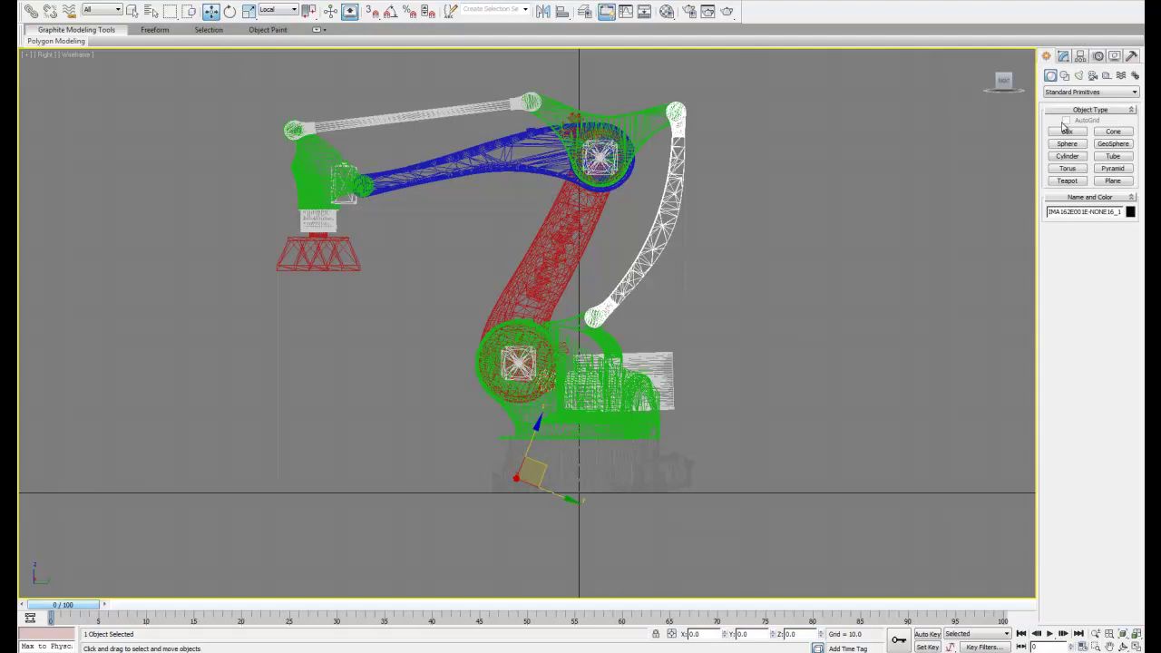
{"action": "left_click", "coordinate": [1063, 57]}
{"action": "left_click", "coordinate": [1080, 56]}
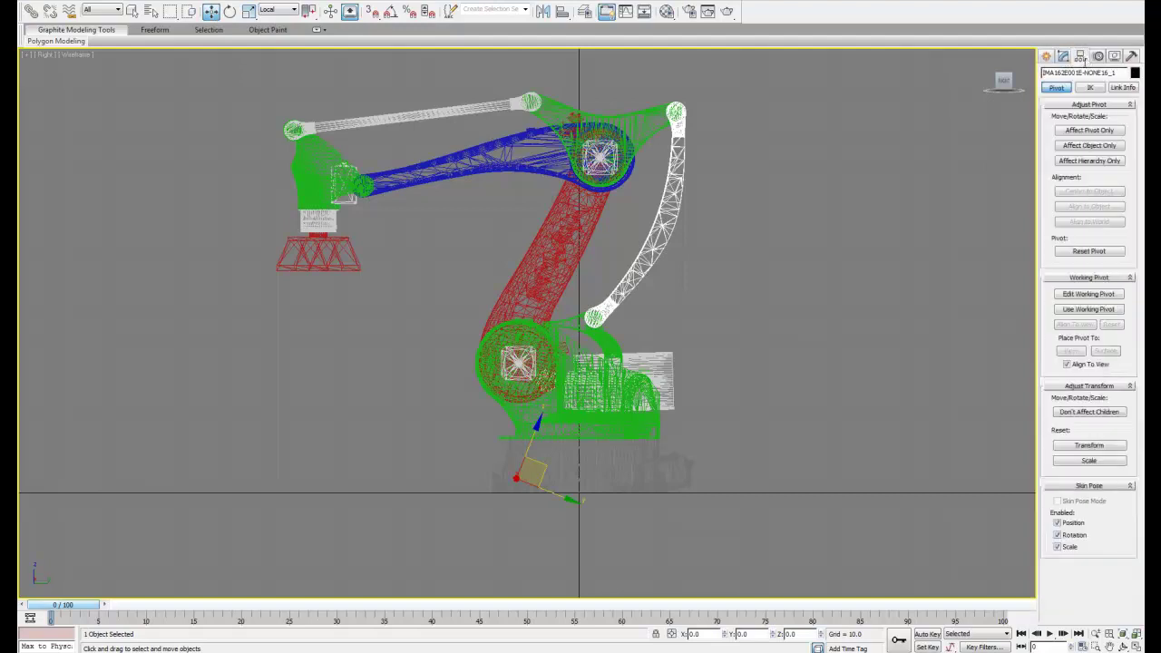
{"action": "left_click", "coordinate": [1070, 134]}
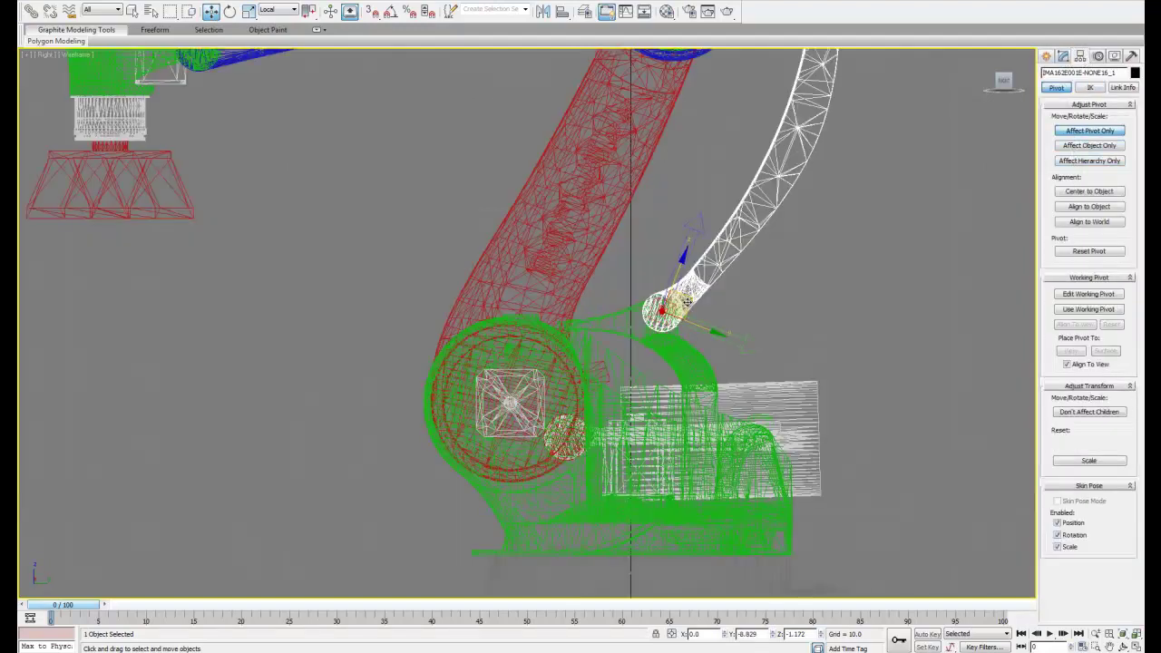
{"action": "left_click_drag", "start_coordinate": [685, 307], "coordinate": [686, 303]}
{"action": "key", "text": "e"}
{"action": "left_click", "coordinate": [1122, 87]}
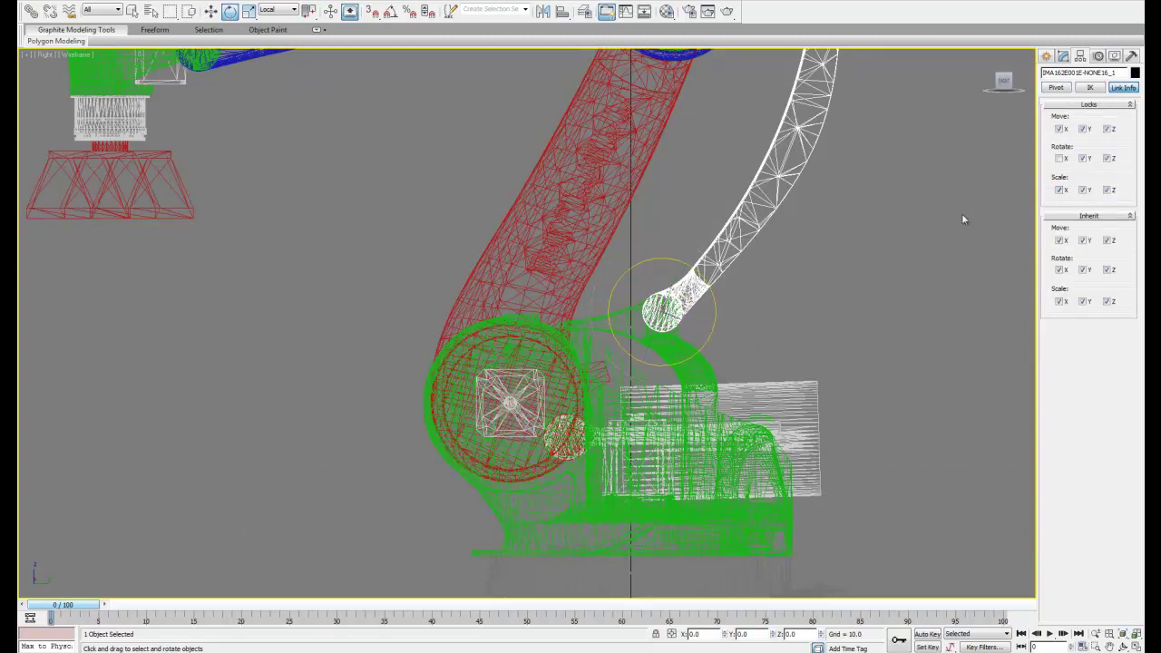
Center the triangular plate's pivot, move it to the joint with the curved rod, and lock all its transforms except X rotation.
{"action": "scroll", "coordinate": [960, 216], "scroll_direction": "up", "scroll_amount": 3}
{"action": "scroll", "coordinate": [959, 214], "scroll_direction": "down", "scroll_amount": 8}
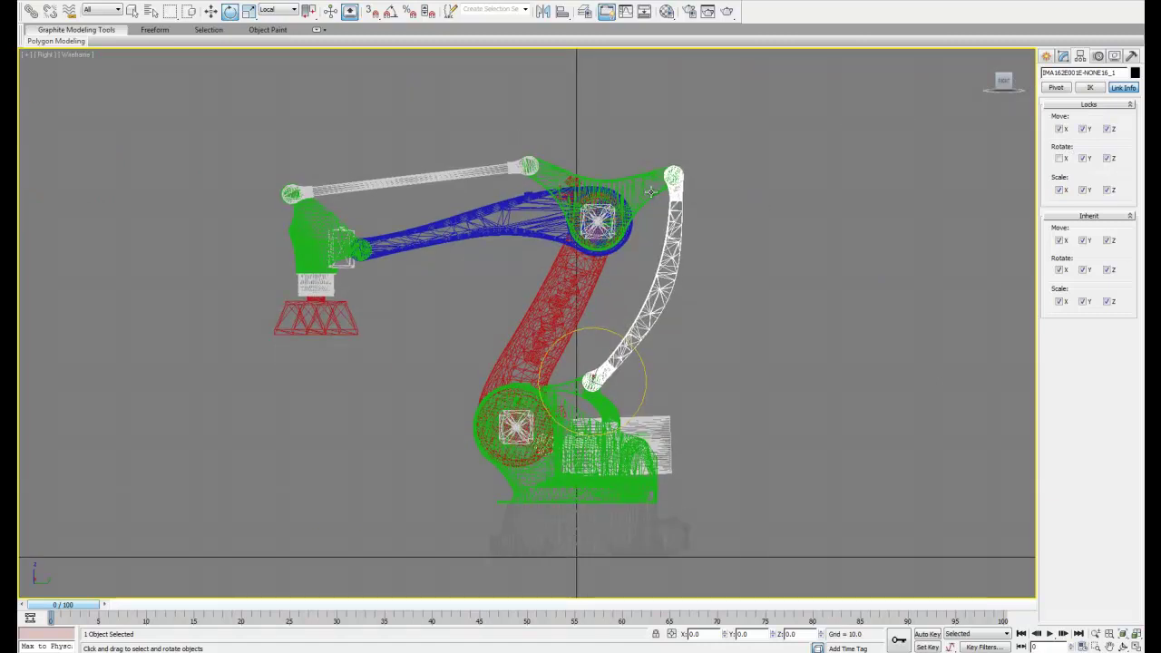
{"action": "left_click", "coordinate": [651, 192]}
{"action": "scroll", "coordinate": [654, 186], "scroll_direction": "up", "scroll_amount": 4}
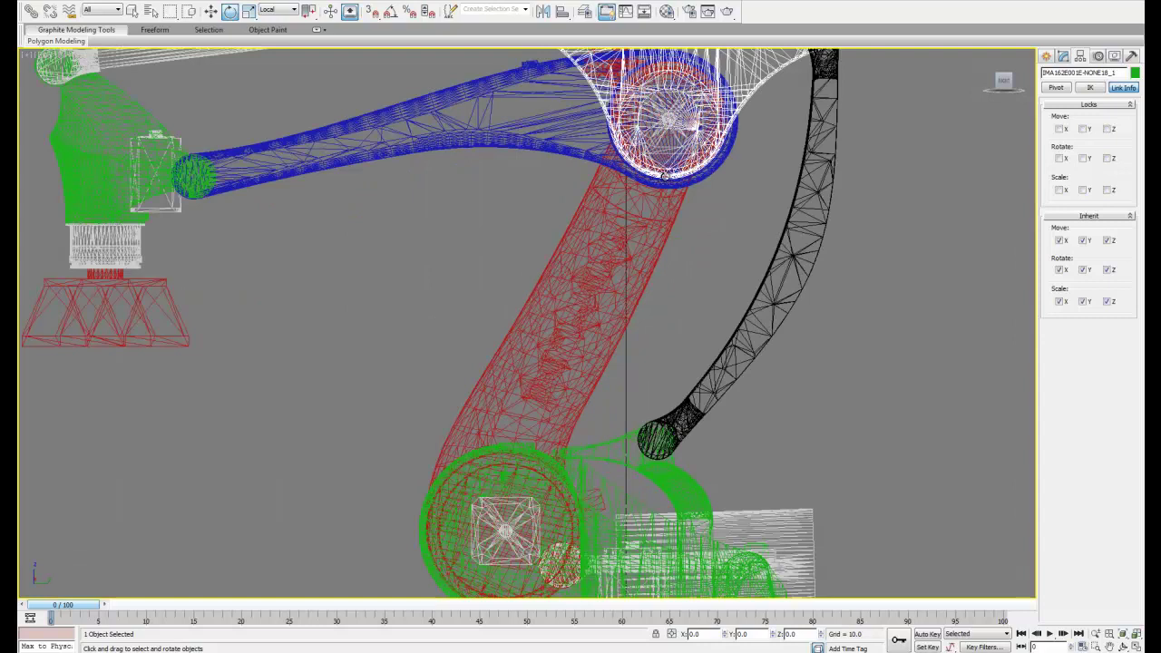
{"action": "middle_click_drag", "start_coordinate": [705, 138], "coordinate": [563, 244]}
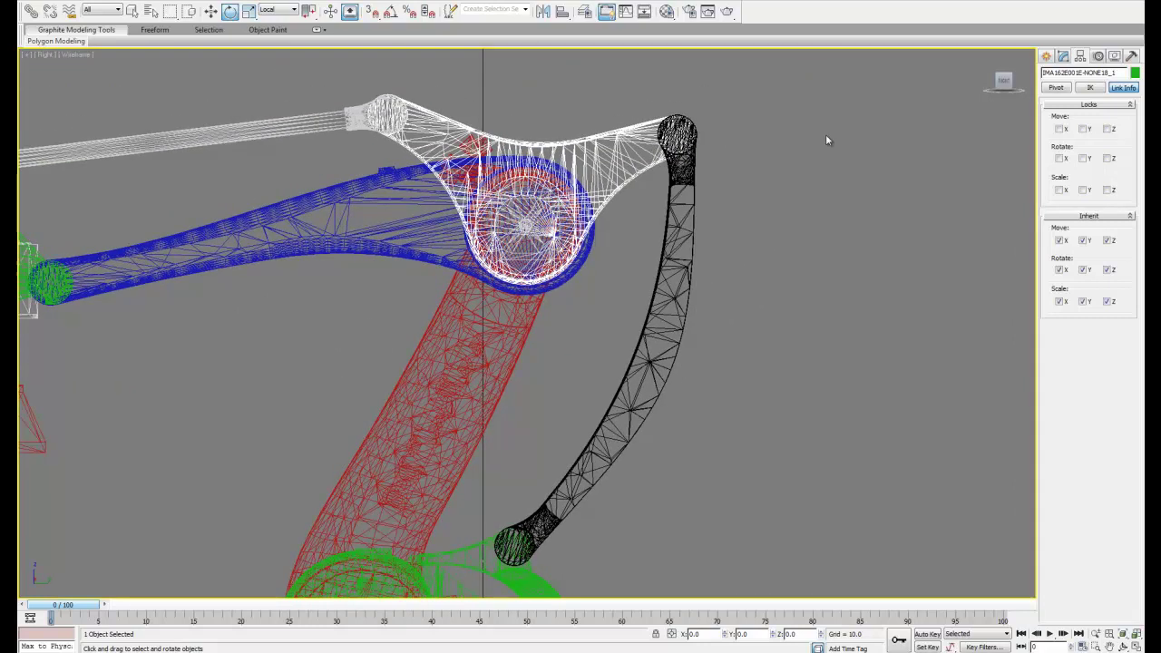
{"action": "left_click", "coordinate": [1056, 88]}
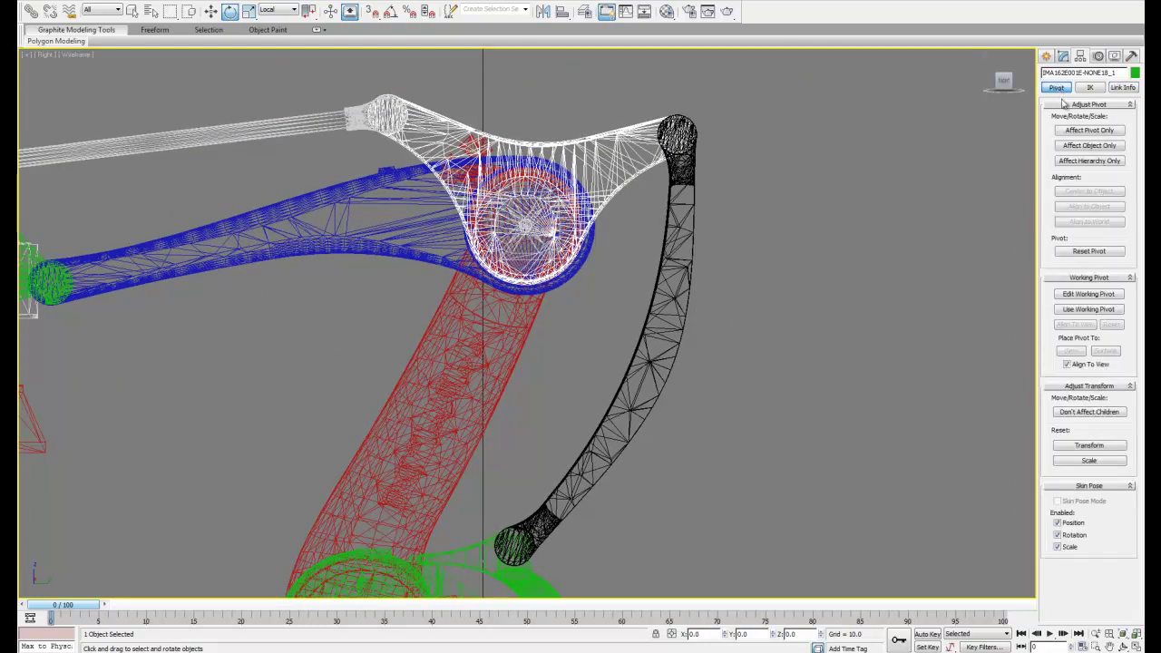
{"action": "left_click", "coordinate": [1074, 132]}
{"action": "left_click", "coordinate": [1078, 194]}
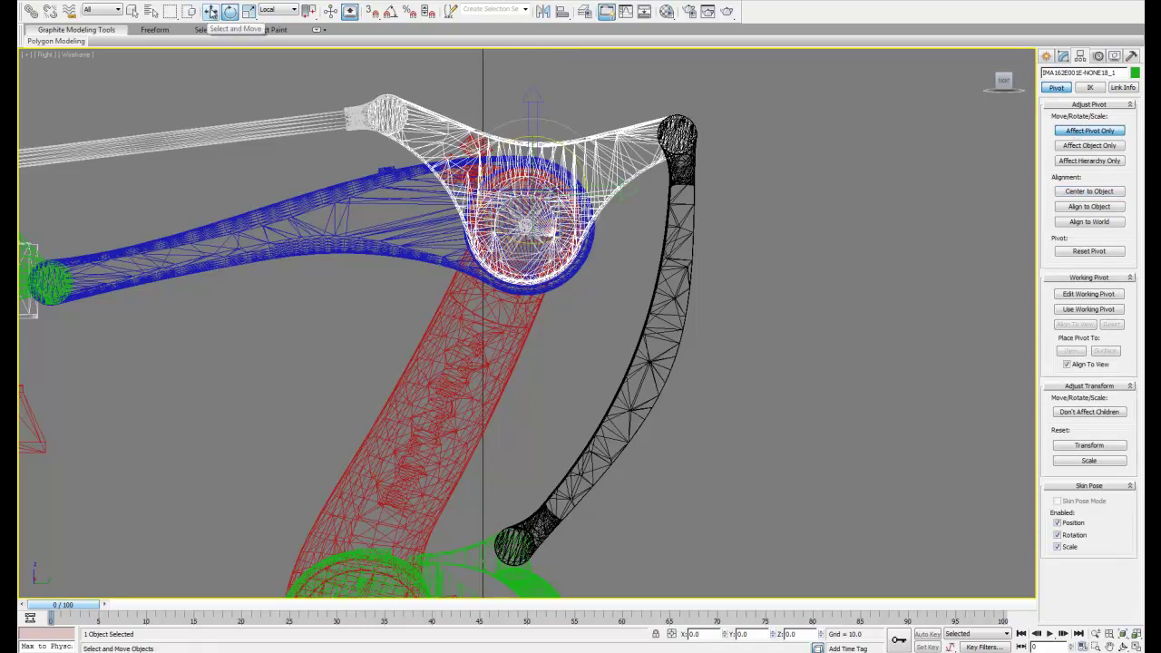
{"action": "left_click", "coordinate": [211, 11]}
{"action": "left_click_drag", "start_coordinate": [534, 137], "coordinate": [678, 133]}
{"action": "left_click", "coordinate": [1132, 90]}
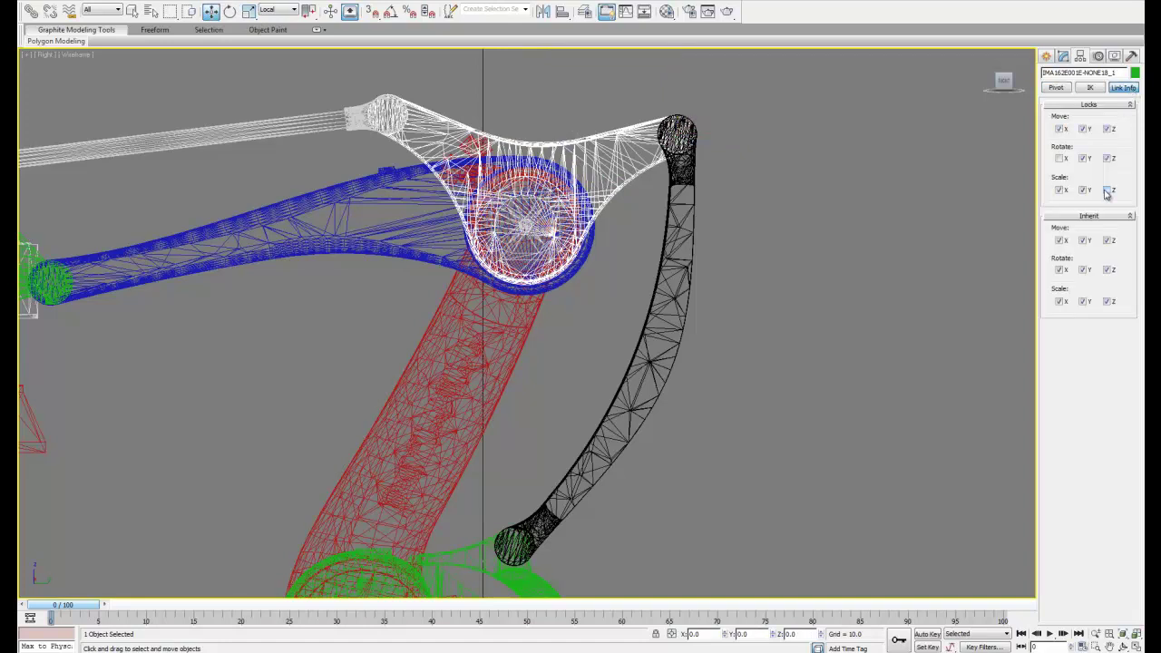
Center the upper straight rod's pivot, move it to the joint with the triangular plate, and lock all its transforms except X rotation.
{"action": "left_click", "coordinate": [230, 10]}
{"action": "middle_click_drag", "start_coordinate": [272, 128], "coordinate": [432, 172]}
{"action": "left_click", "coordinate": [439, 175]}
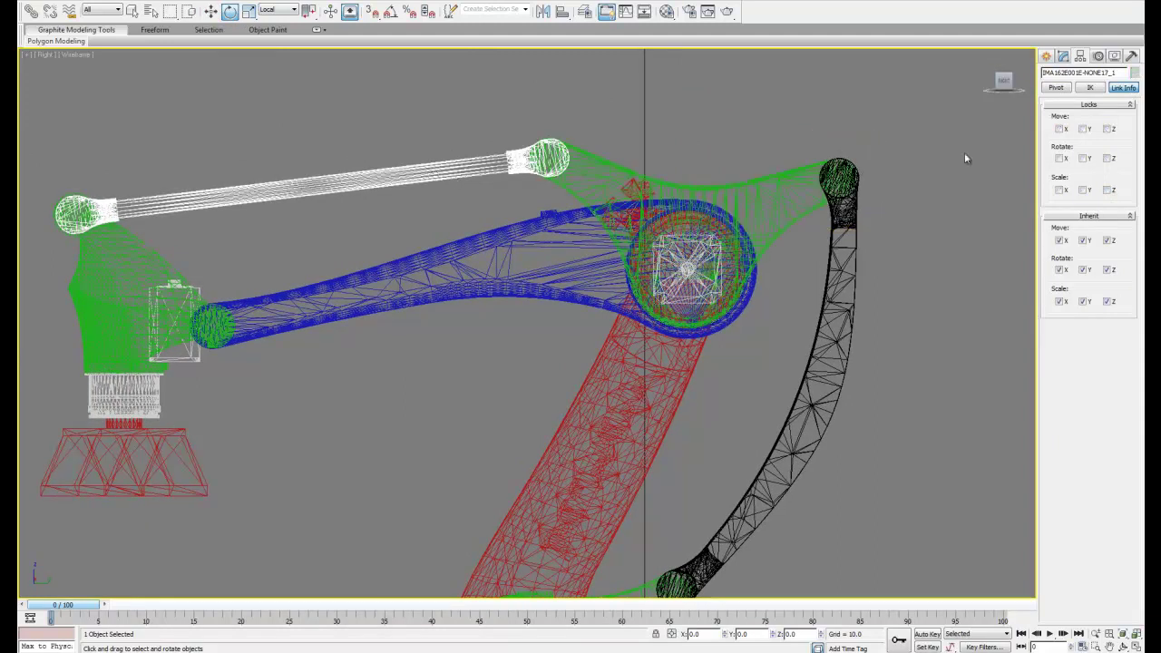
{"action": "left_click", "coordinate": [1057, 88]}
{"action": "left_click", "coordinate": [1080, 131]}
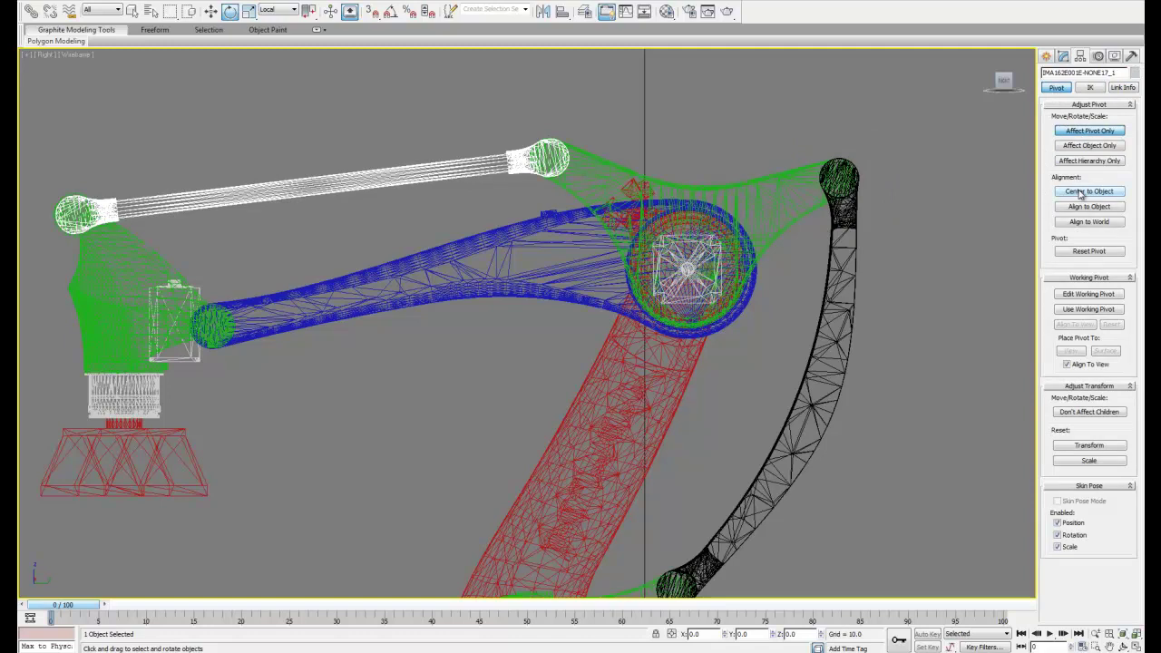
{"action": "left_click", "coordinate": [1080, 192]}
{"action": "left_click", "coordinate": [211, 11]}
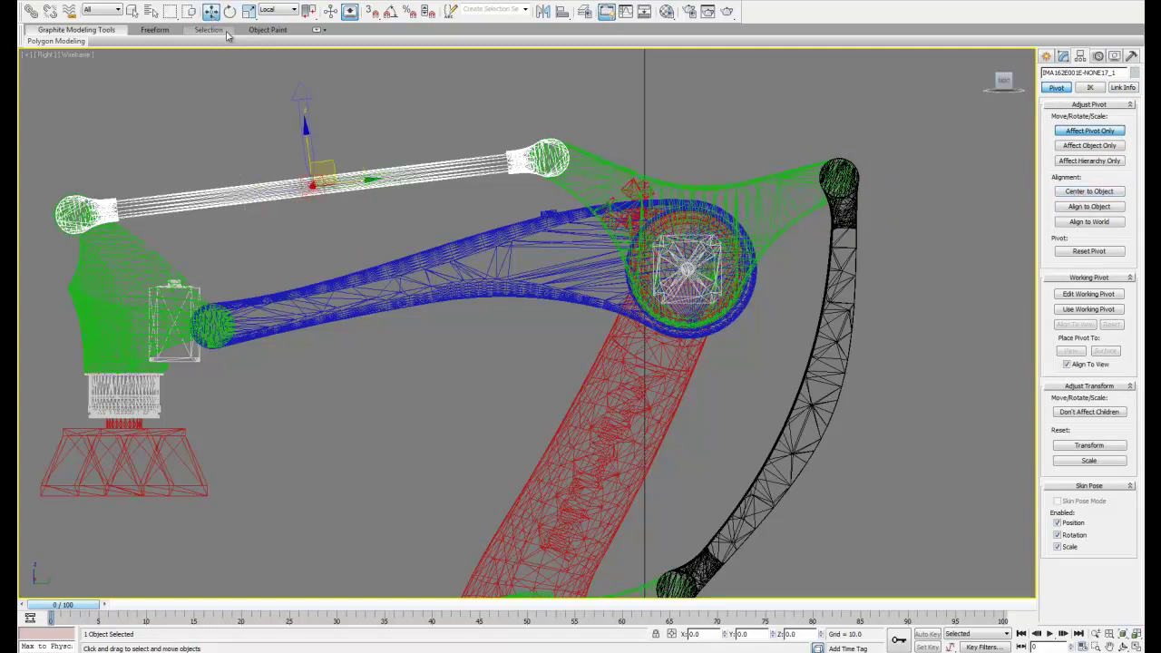
{"action": "left_click_drag", "start_coordinate": [376, 163], "coordinate": [614, 182]}
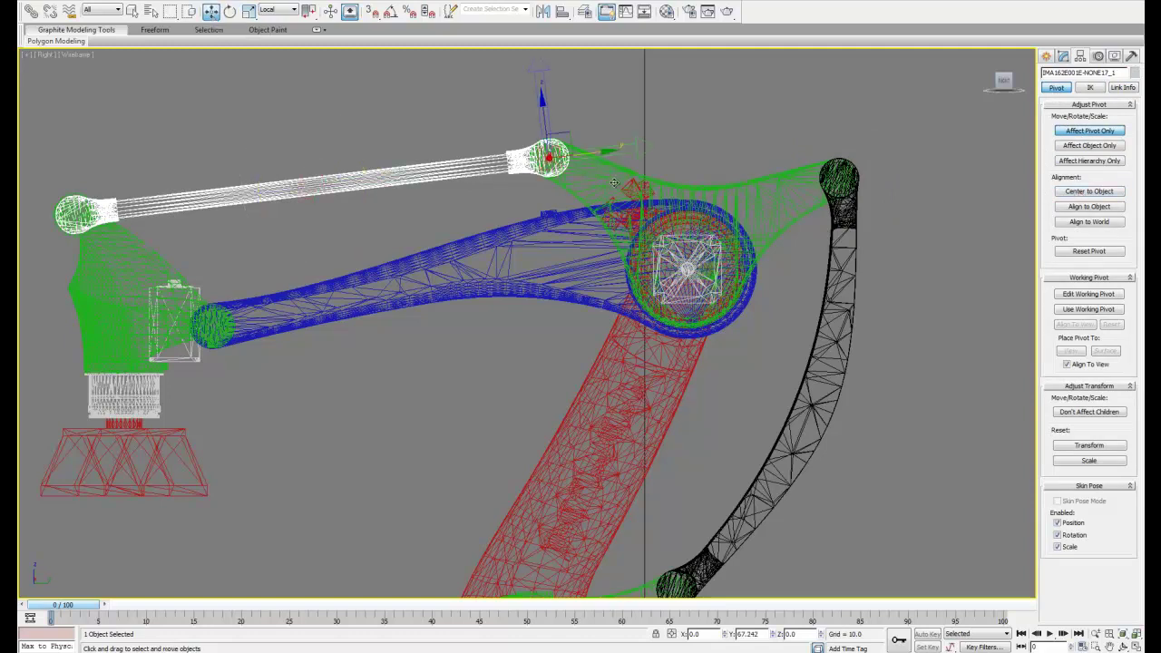
{"action": "left_click", "coordinate": [1123, 87]}
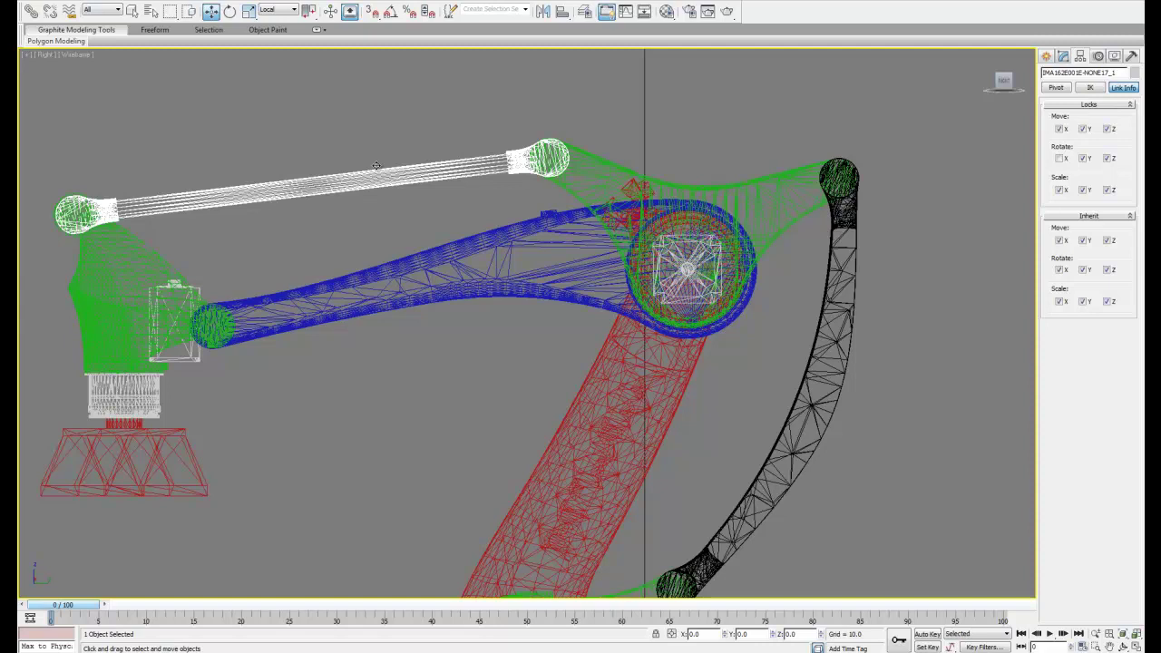
{"action": "left_click", "coordinate": [382, 223]}
Link the upper rod to the triangular plate, the plate to the curved rod, and the curved rod to the rotating base body.
{"action": "scroll", "coordinate": [381, 218], "scroll_direction": "down", "scroll_amount": 4}
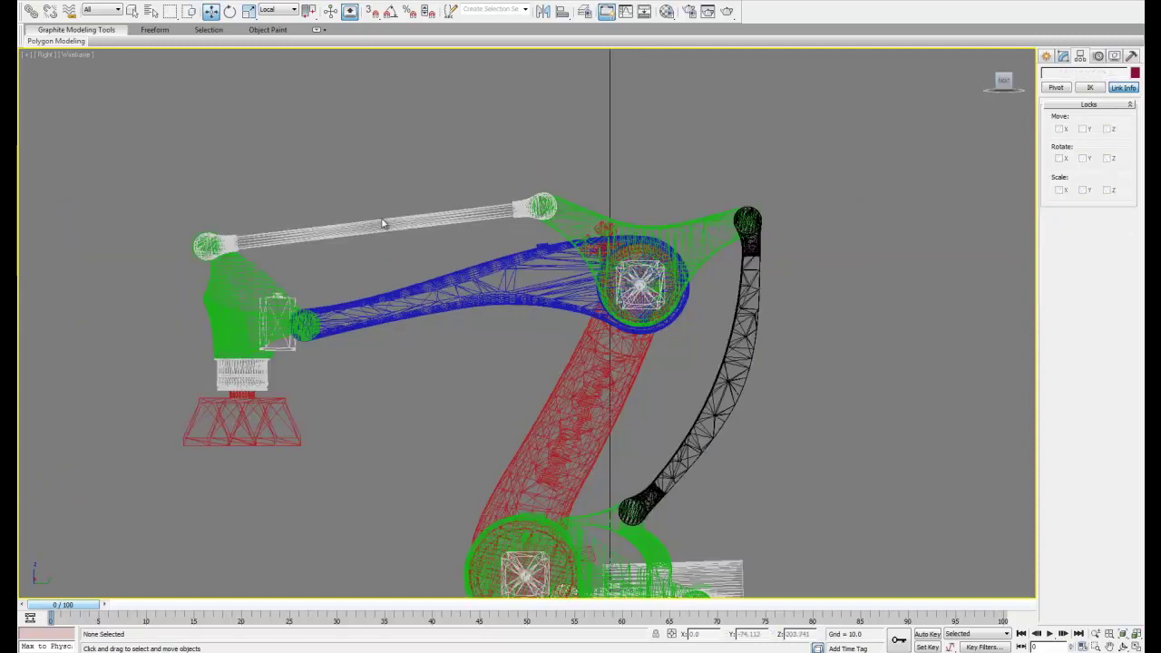
{"action": "middle_click_drag", "start_coordinate": [381, 217], "coordinate": [380, 172]}
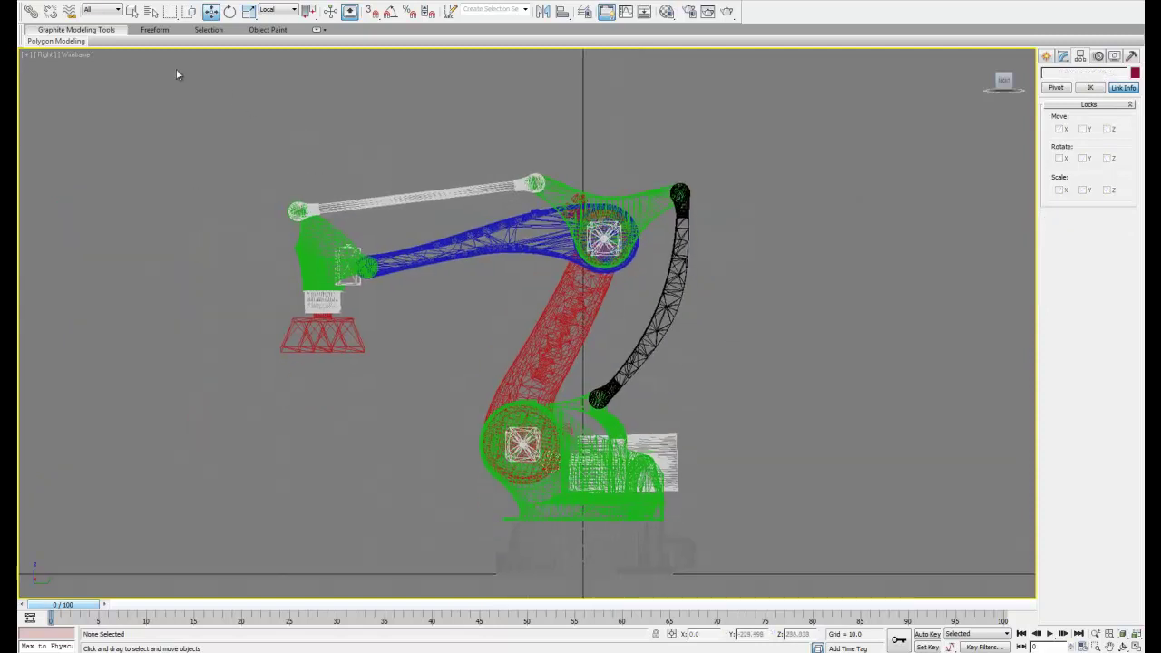
{"action": "left_click", "coordinate": [30, 12]}
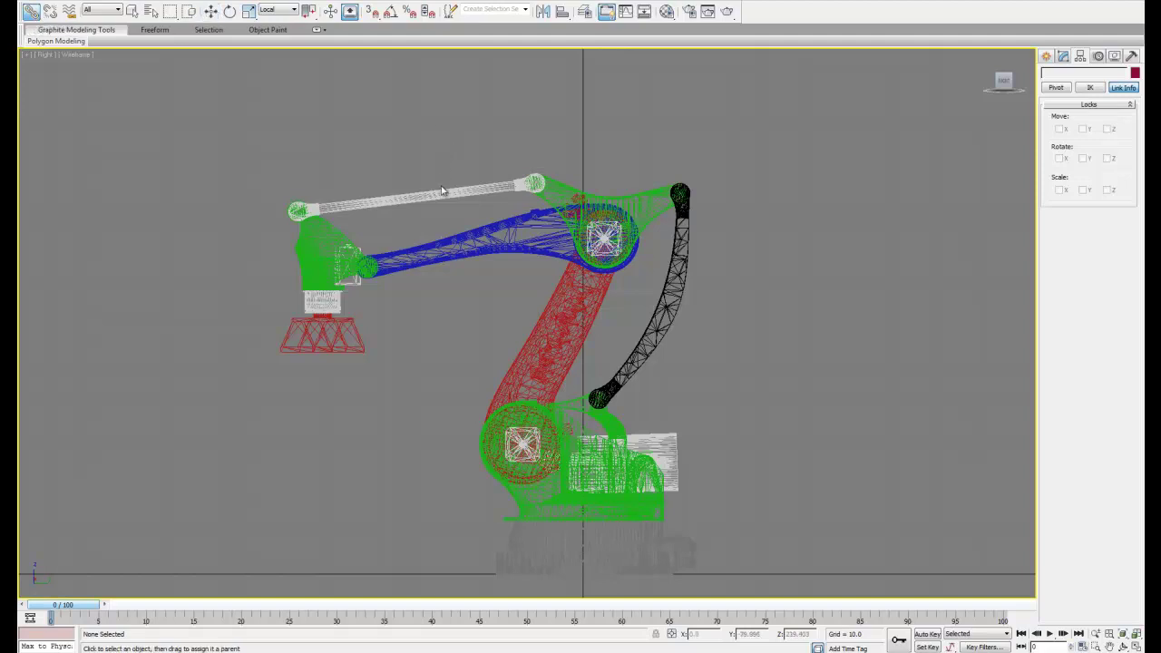
{"action": "left_click_drag", "start_coordinate": [441, 191], "coordinate": [461, 172]}
{"action": "mouse_move", "coordinate": [630, 184]}
{"action": "left_mouse_down"}
{"action": "mouse_move", "coordinate": [651, 206]}
{"action": "mouse_move", "coordinate": [649, 193]}
{"action": "left_mouse_up"}
{"action": "left_click_drag", "start_coordinate": [745, 250], "coordinate": [680, 276]}
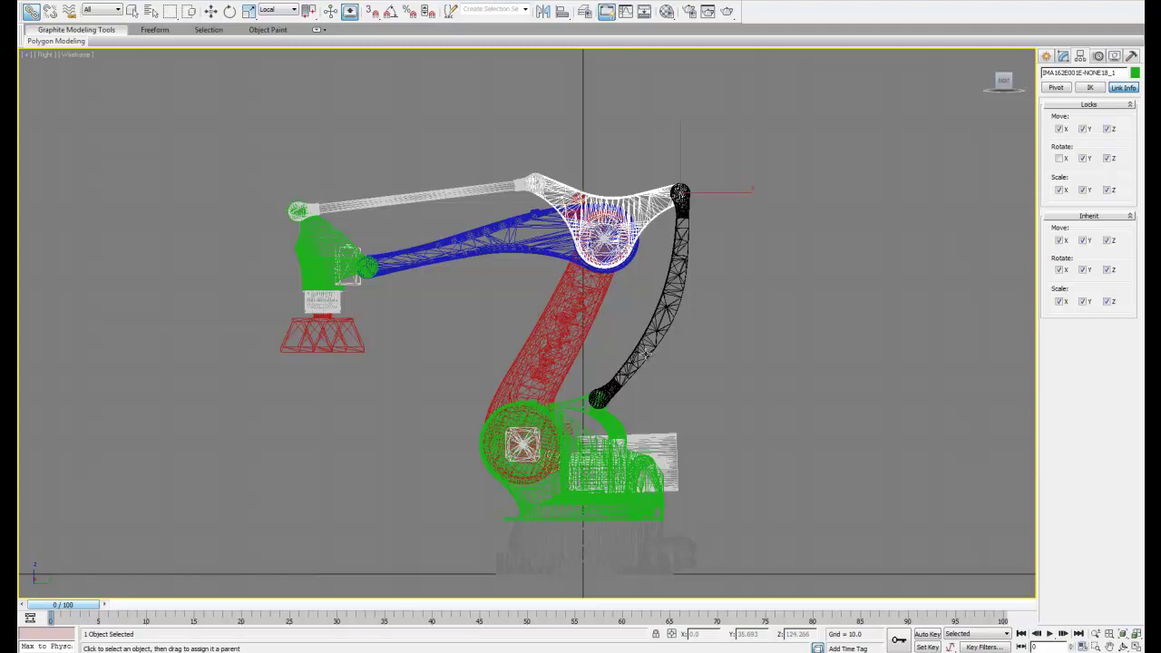
{"action": "left_click_drag", "start_coordinate": [640, 356], "coordinate": [694, 383]}
{"action": "left_click_drag", "start_coordinate": [694, 477], "coordinate": [585, 502]}
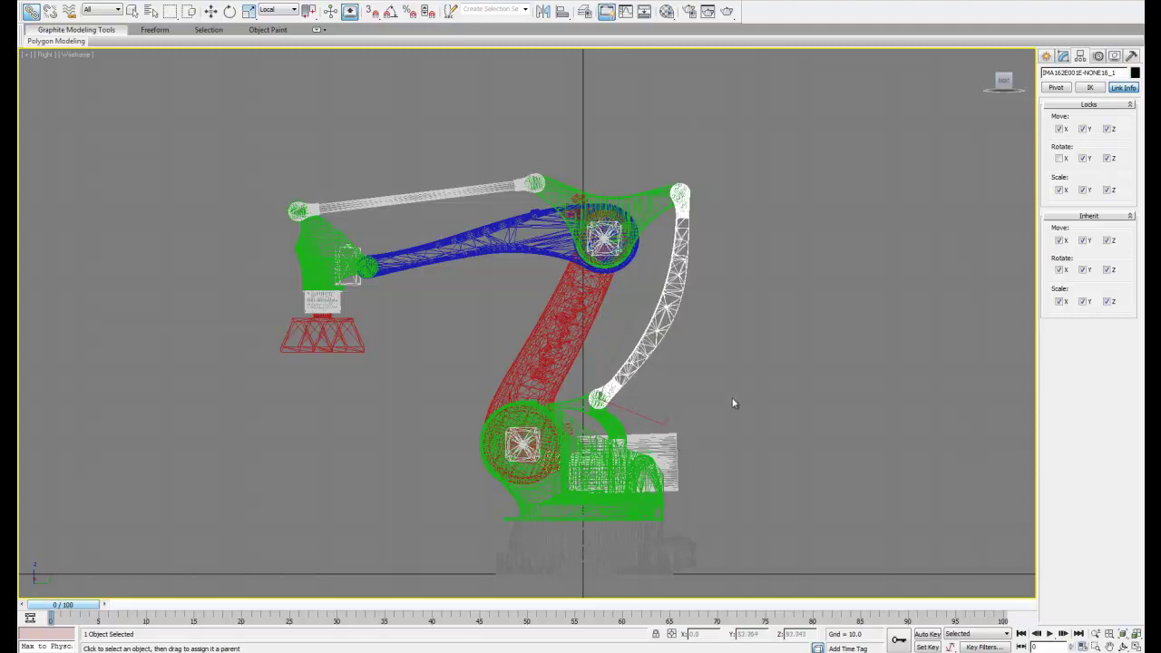
{"action": "left_click", "coordinate": [818, 309]}
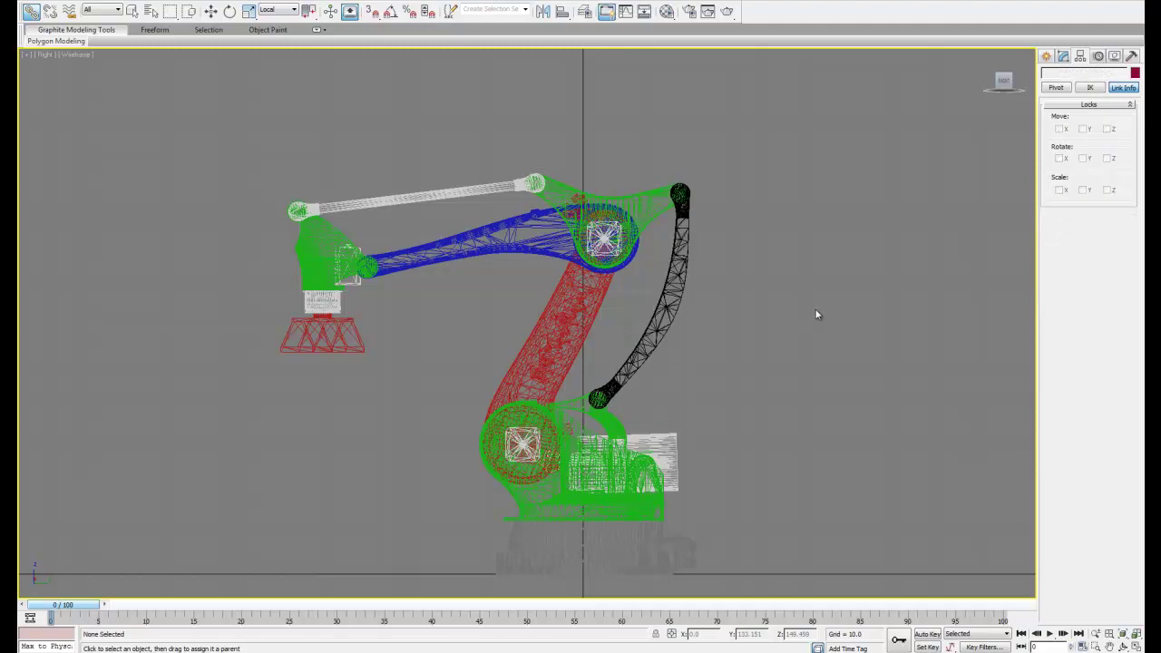
Switch the viewport to realistic shading and view the robot from its left side.
{"action": "left_click", "coordinate": [85, 56]}
{"action": "left_click", "coordinate": [116, 68]}
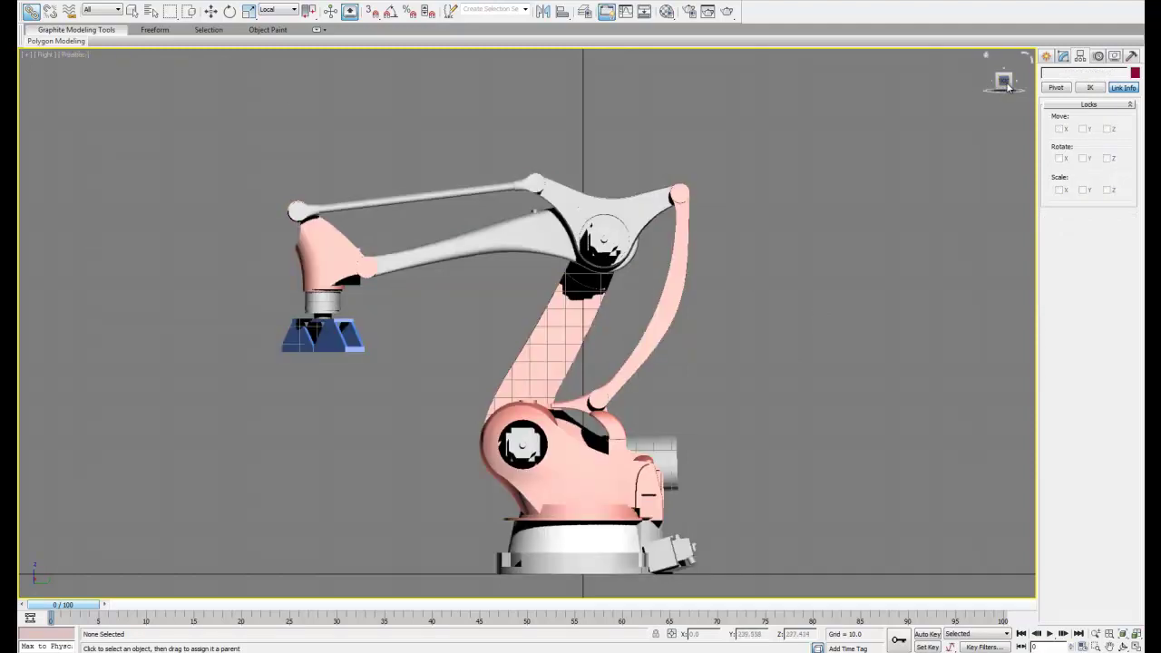
{"action": "left_click_drag", "start_coordinate": [998, 81], "coordinate": [861, 89]}
{"action": "left_click", "coordinate": [1009, 81]}
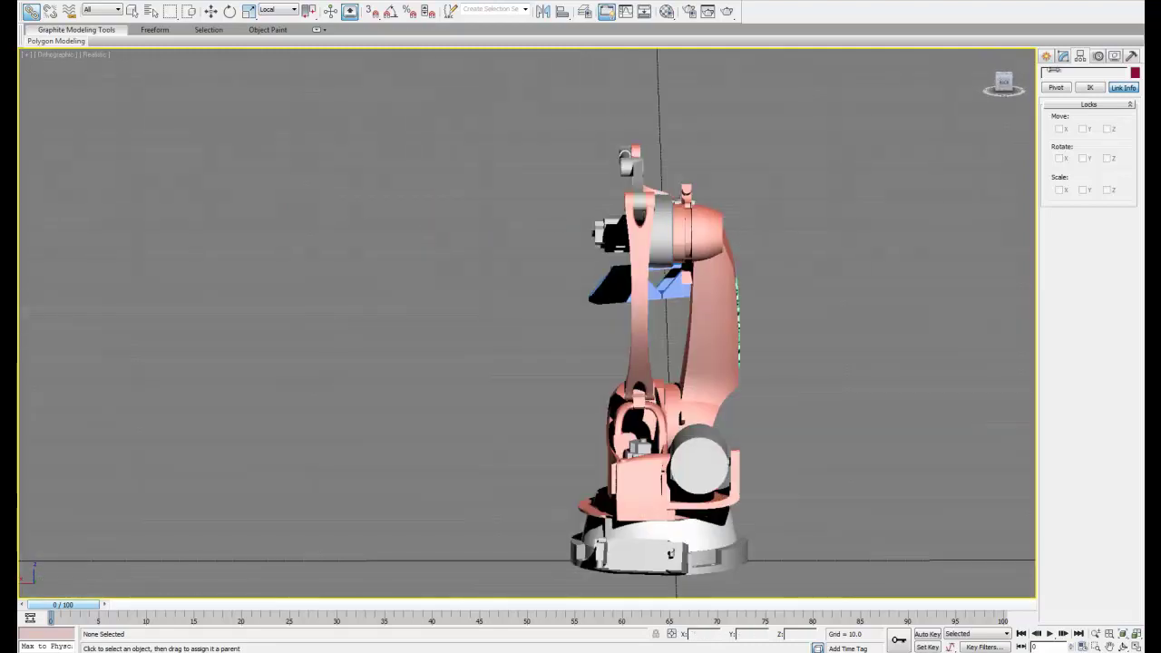
{"action": "left_click", "coordinate": [1020, 80]}
Select the piston rod between the grey cylinder and the lower arm and center its pivot on the object.
{"action": "key", "text": "e"}
{"action": "scroll", "coordinate": [480, 387], "scroll_direction": "up", "scroll_amount": 2}
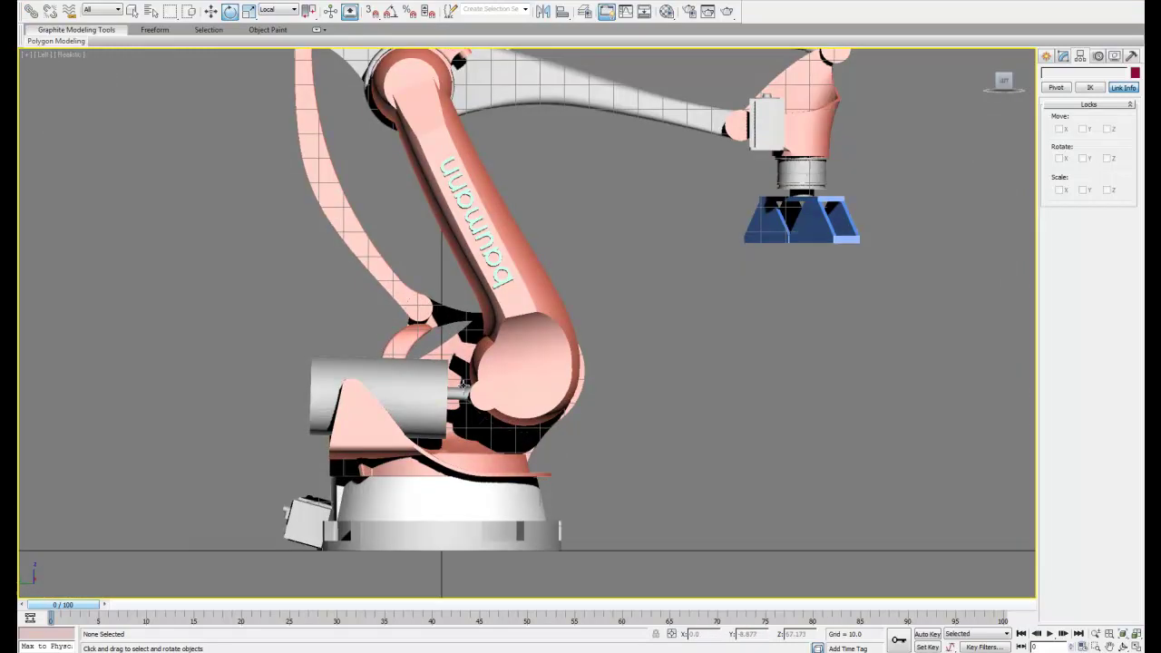
{"action": "left_click", "coordinate": [462, 392]}
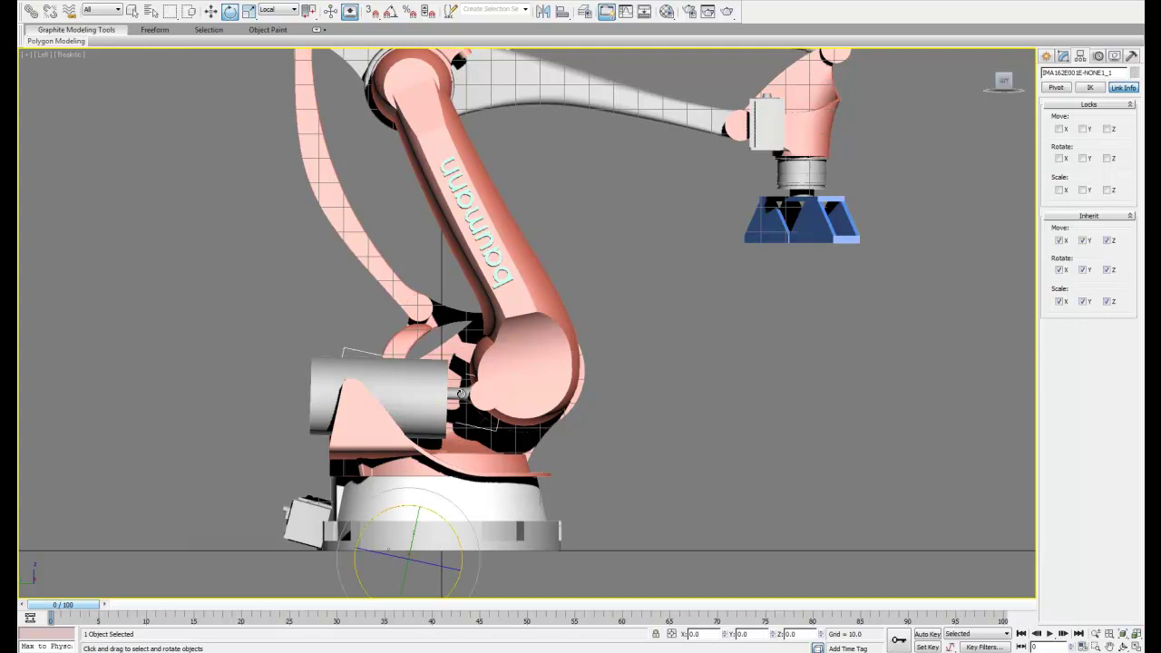
{"action": "middle_click_drag", "start_coordinate": [549, 465], "coordinate": [557, 419]}
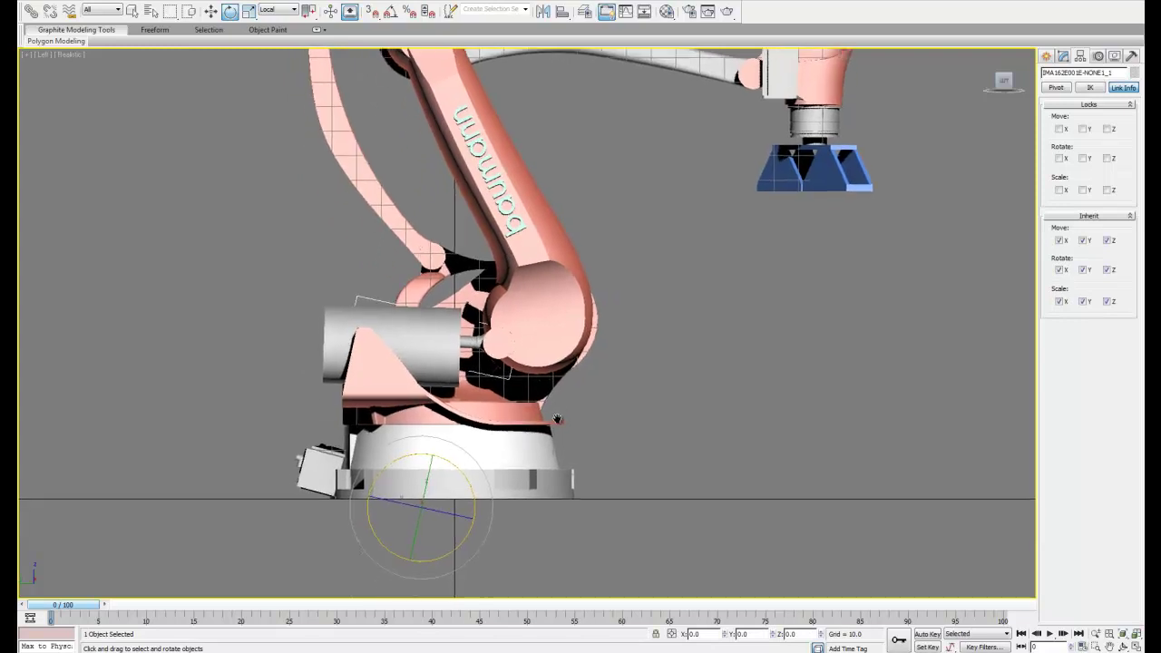
{"action": "left_click", "coordinate": [1055, 87]}
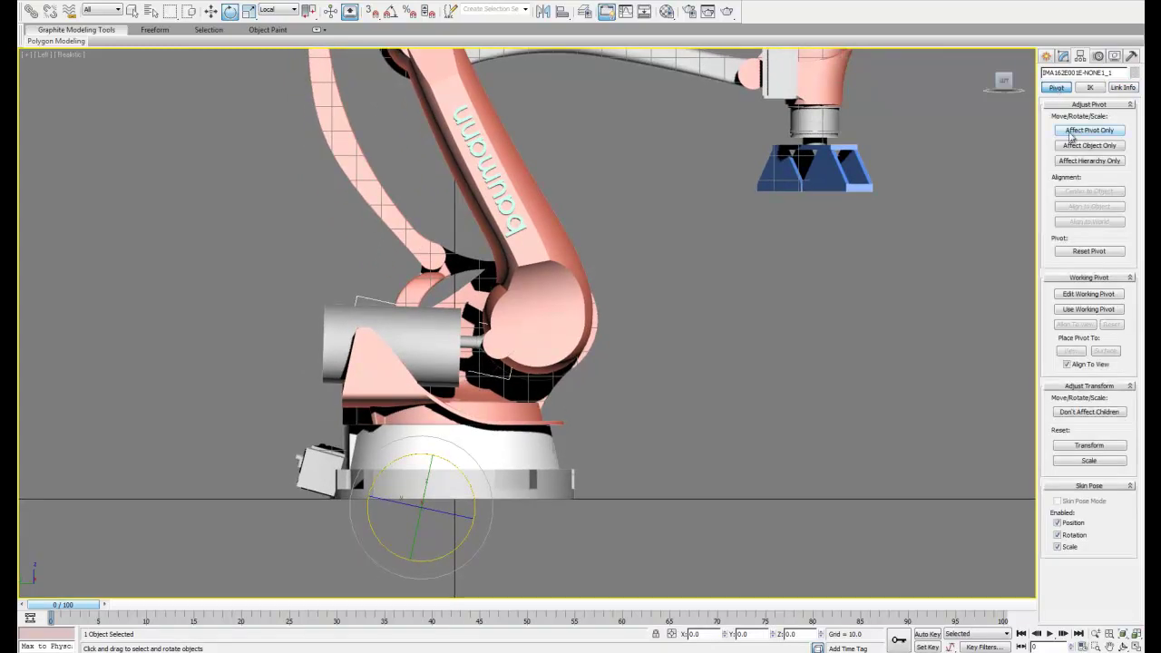
{"action": "left_click", "coordinate": [1072, 132]}
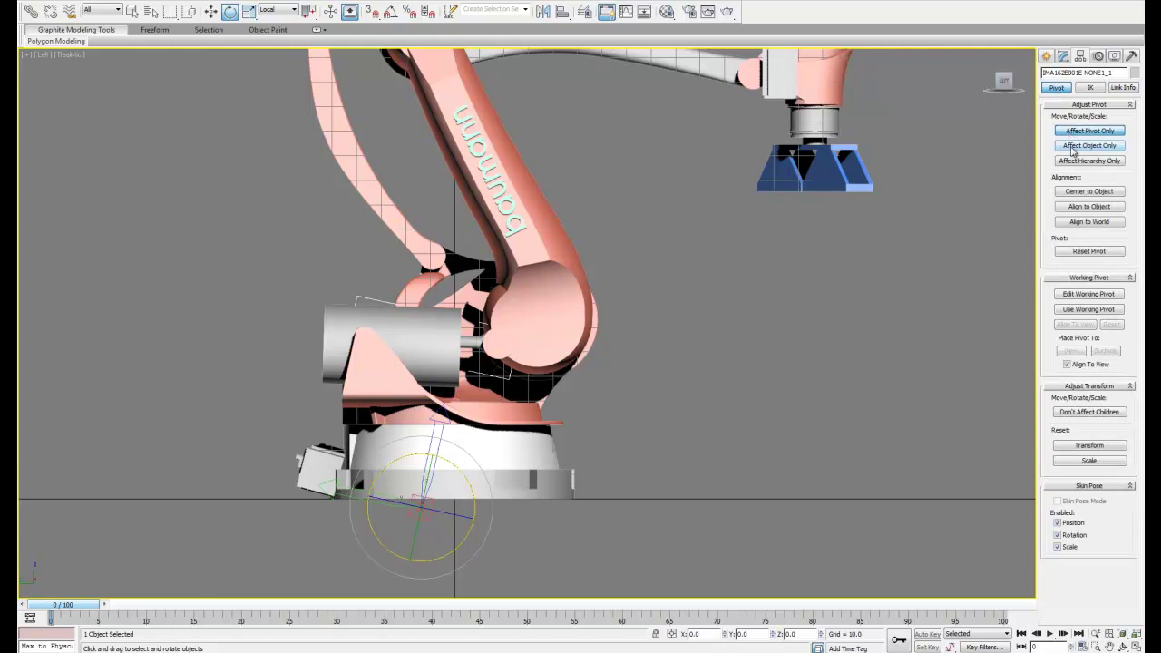
{"action": "left_click", "coordinate": [1085, 191]}
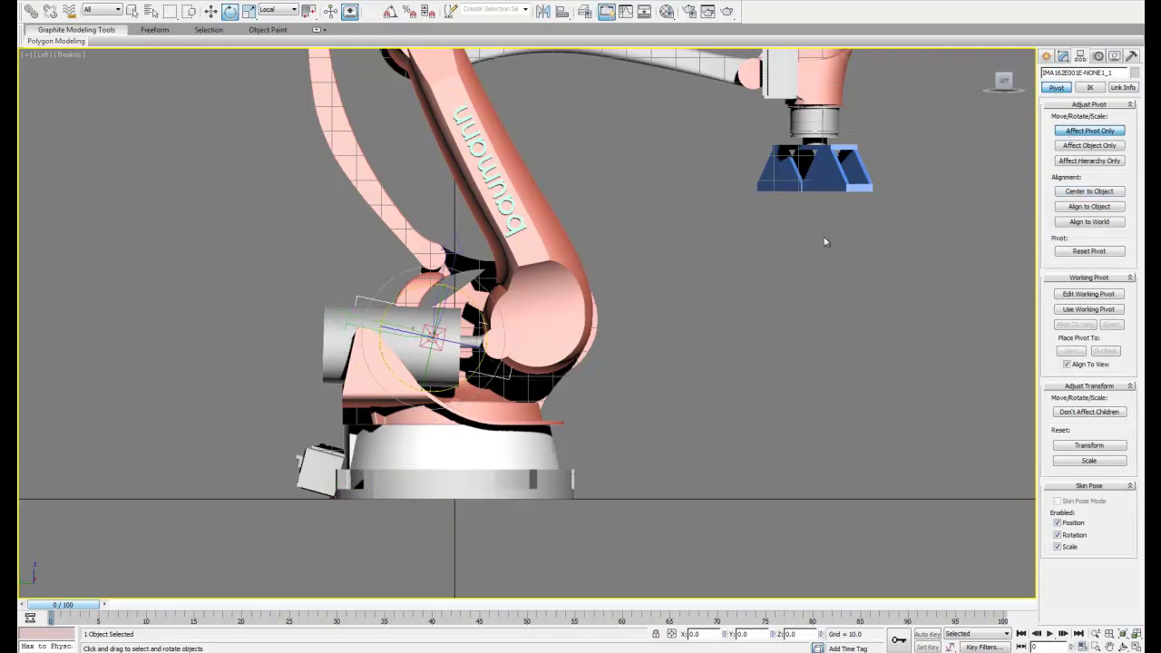
Move the piston rod's pivot to its round joint on the lower arm and lock all its transforms except X rotation.
{"action": "left_click", "coordinate": [211, 12]}
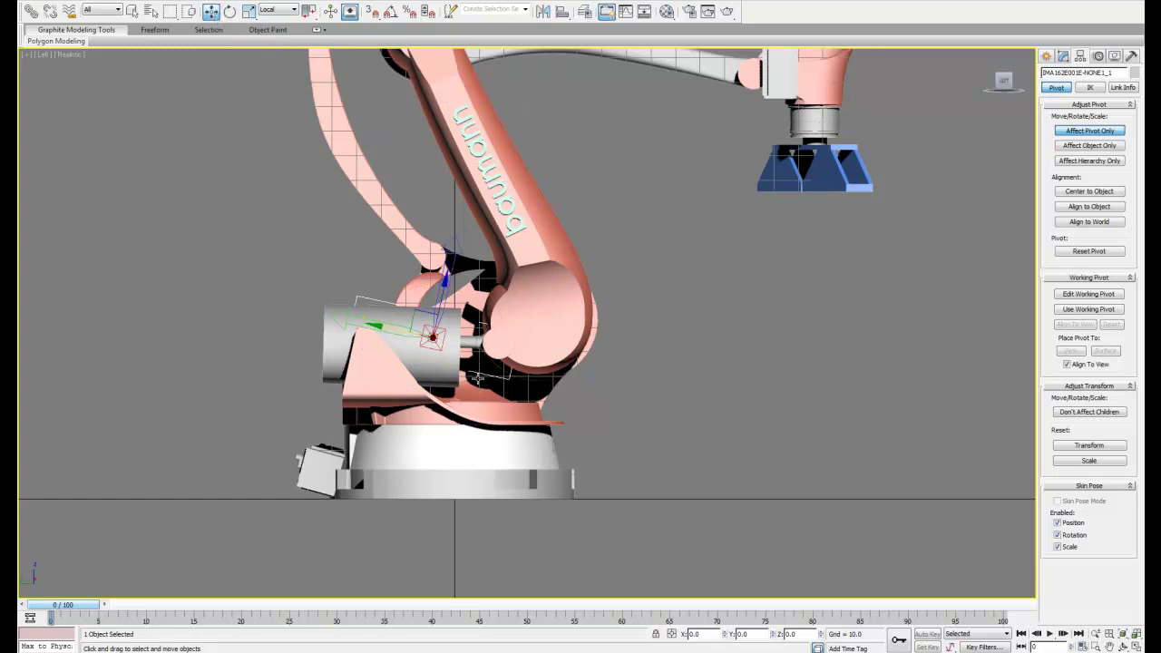
{"action": "scroll", "coordinate": [490, 371], "scroll_direction": "up", "scroll_amount": 2}
{"action": "scroll", "coordinate": [492, 358], "scroll_direction": "up", "scroll_amount": 2}
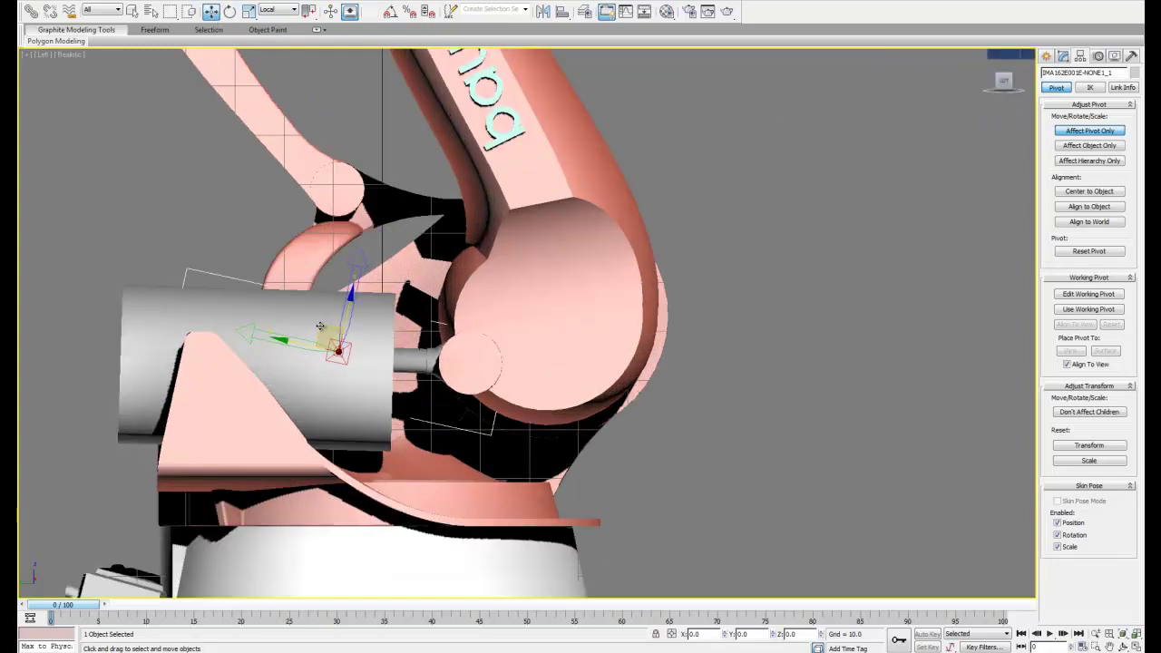
{"action": "left_click_drag", "start_coordinate": [337, 351], "coordinate": [467, 361]}
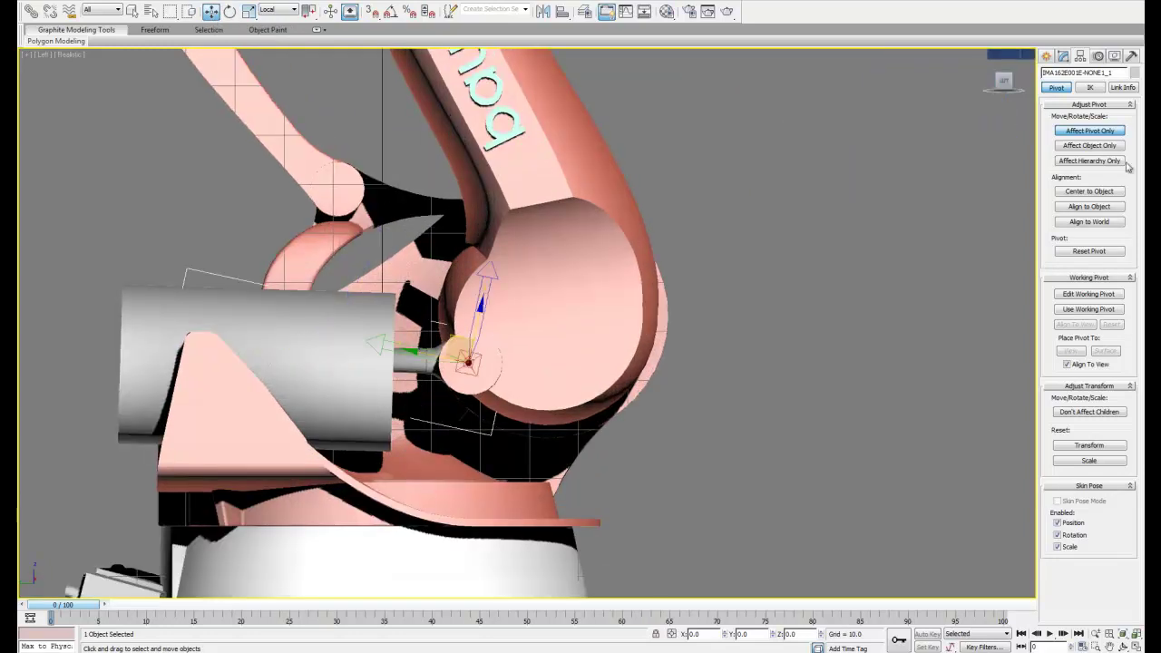
{"action": "left_click", "coordinate": [1122, 88]}
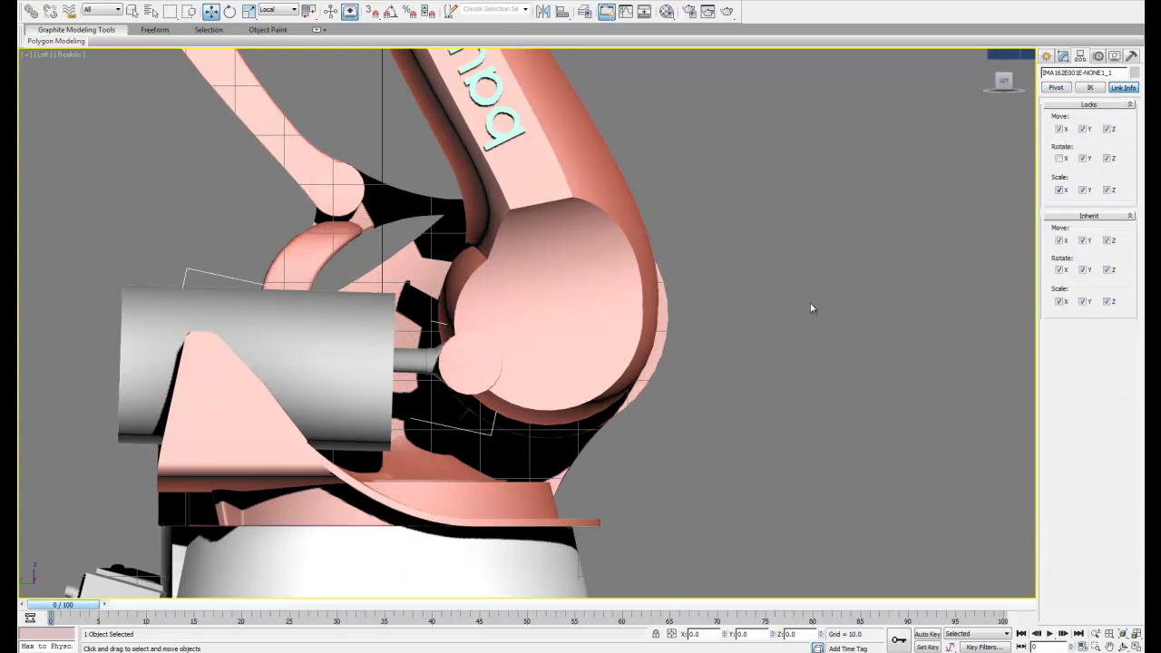
Center the grey cylinder's pivot on the object and move it to the tip of the triangular bracket.
{"action": "left_click", "coordinate": [233, 15]}
{"action": "left_click", "coordinate": [352, 366]}
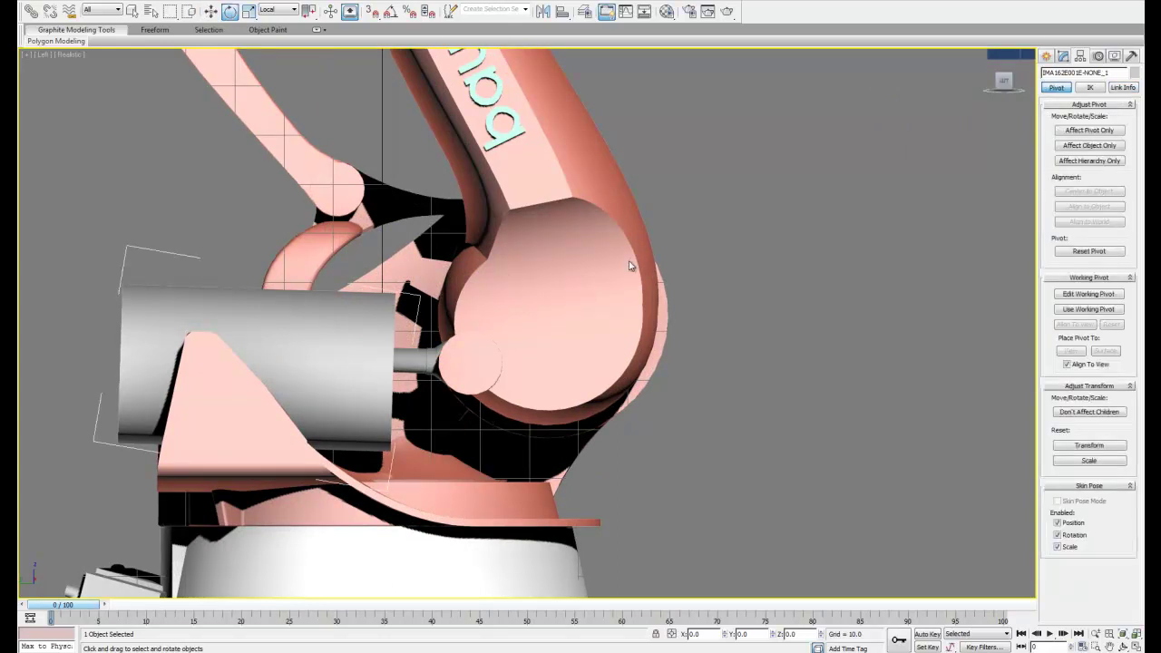
{"action": "left_click", "coordinate": [1111, 132]}
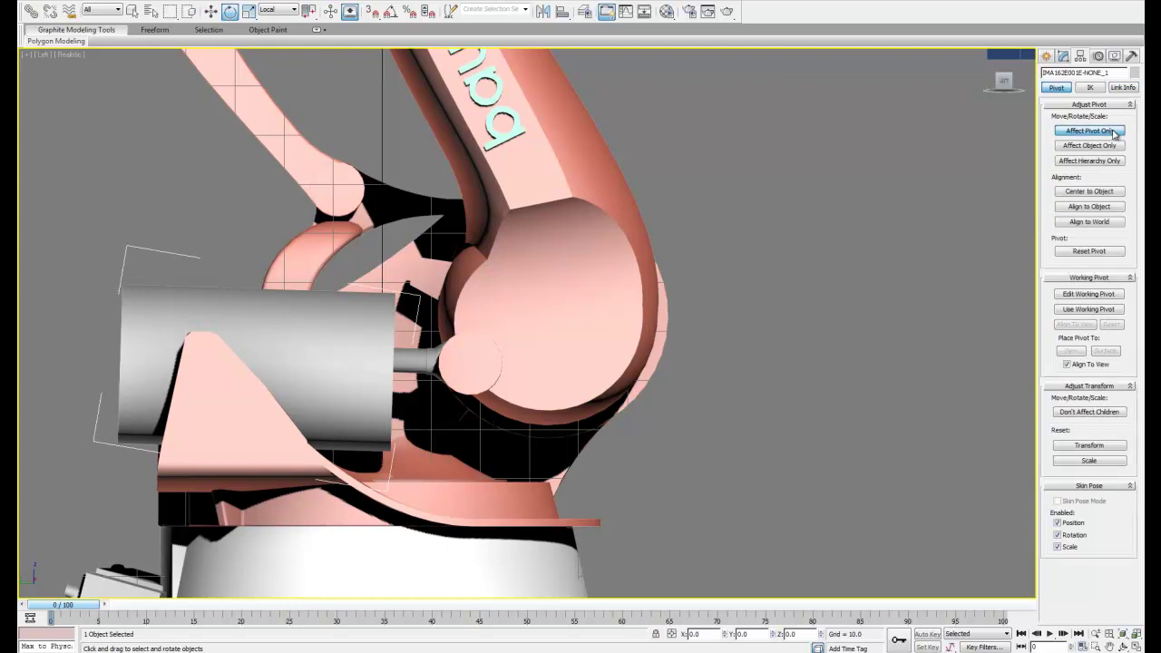
{"action": "left_click", "coordinate": [1078, 192]}
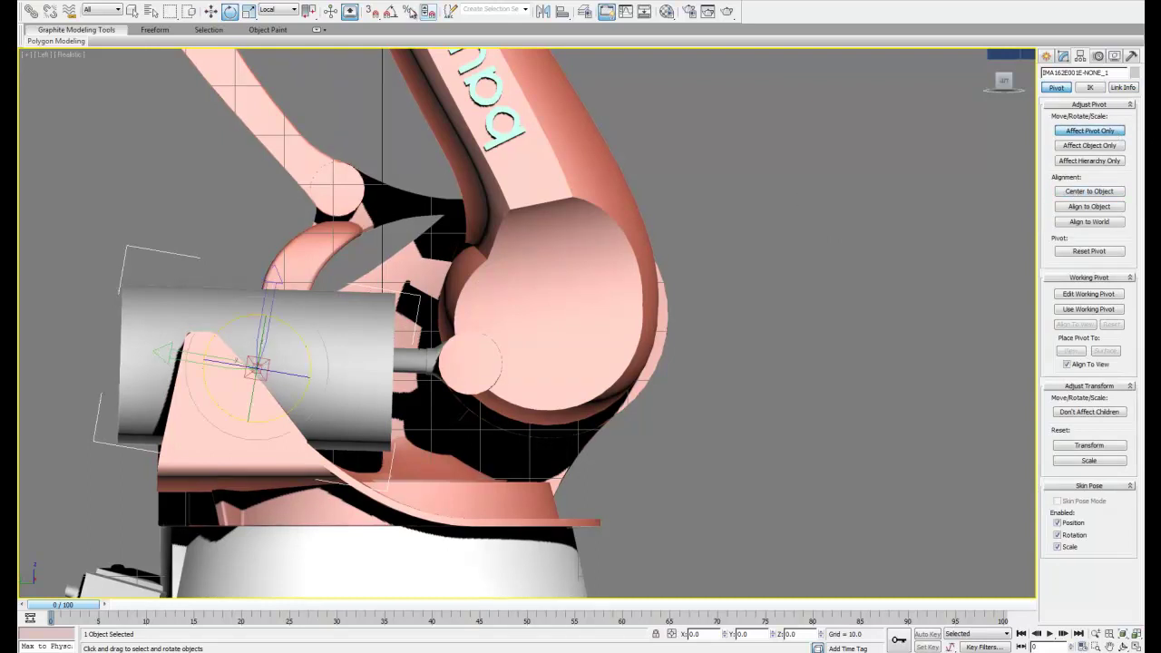
{"action": "left_click", "coordinate": [214, 12]}
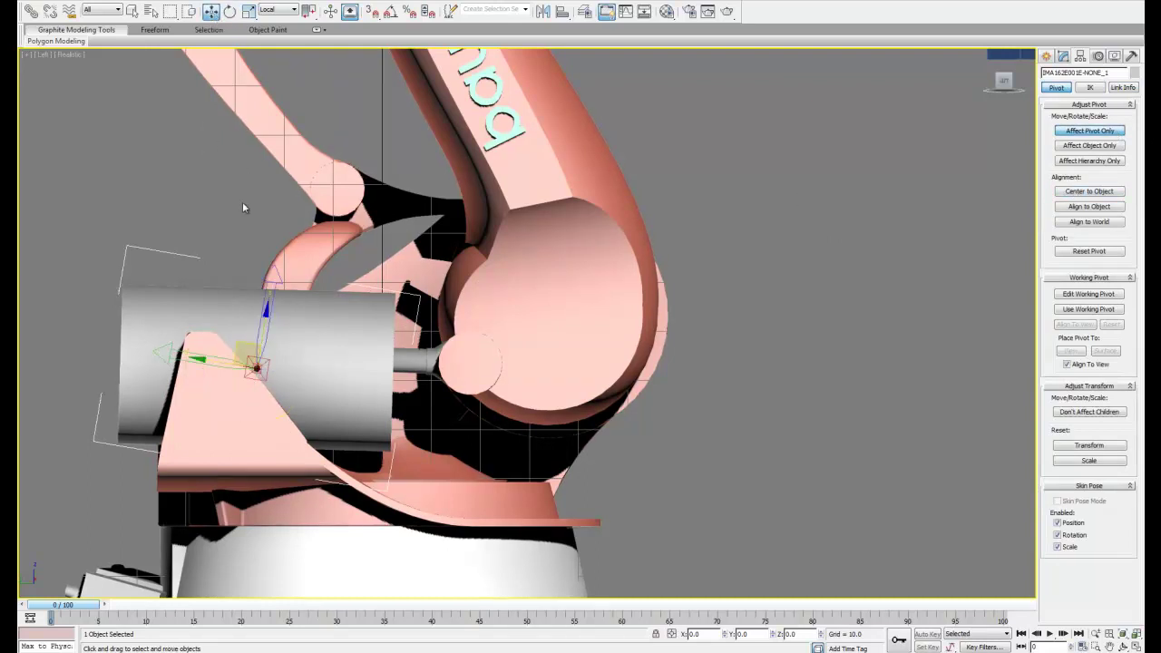
{"action": "left_click_drag", "start_coordinate": [248, 350], "coordinate": [192, 336]}
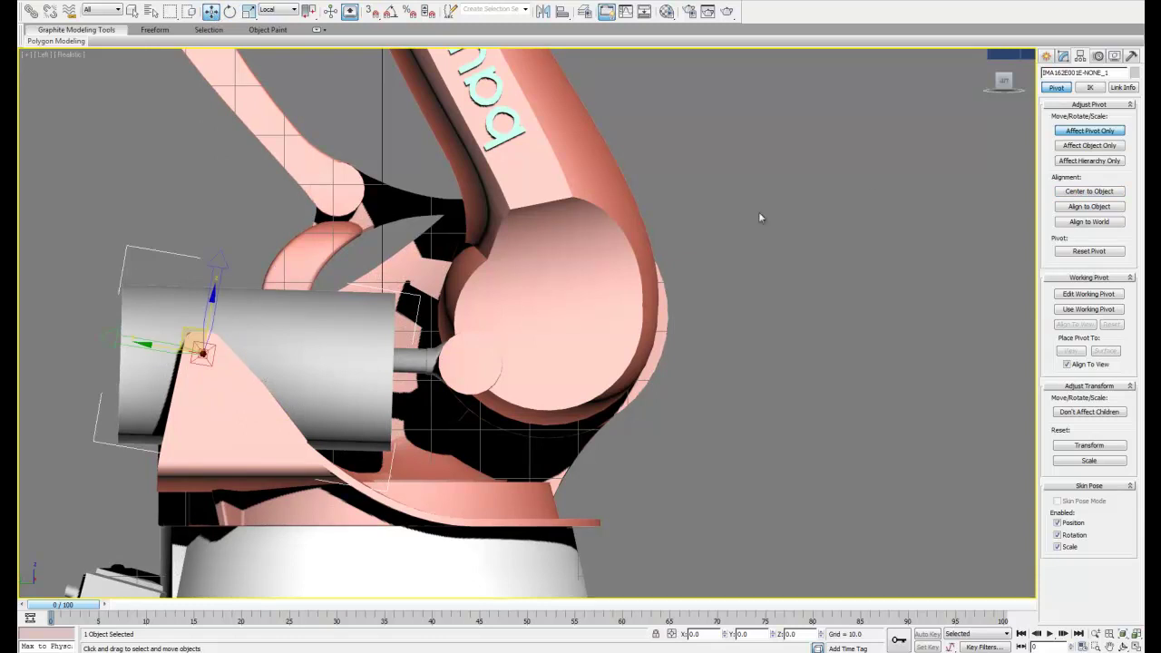
Lock all of the grey cylinder's transforms except X rotation and deselect it.
{"action": "left_click", "coordinate": [1122, 88]}
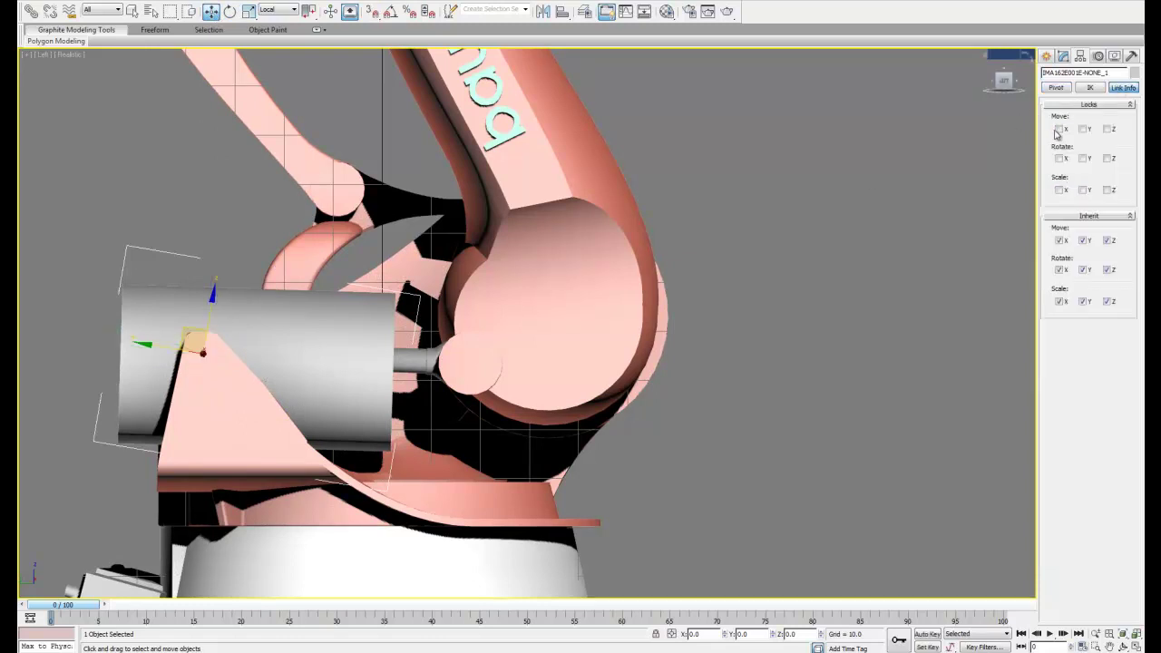
{"action": "left_click", "coordinate": [1059, 129]}
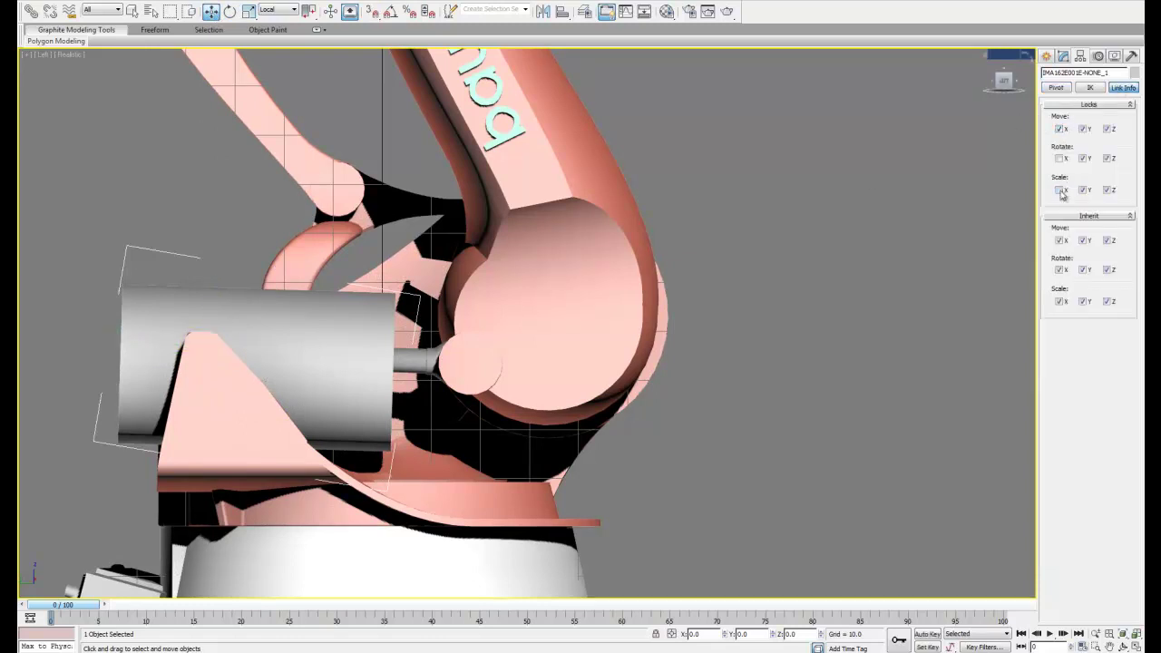
{"action": "left_click", "coordinate": [1059, 191]}
{"action": "left_click", "coordinate": [244, 211]}
Link the piston rod to the lower arm and the grey cylinder to the rotating base body.
{"action": "left_click", "coordinate": [32, 12]}
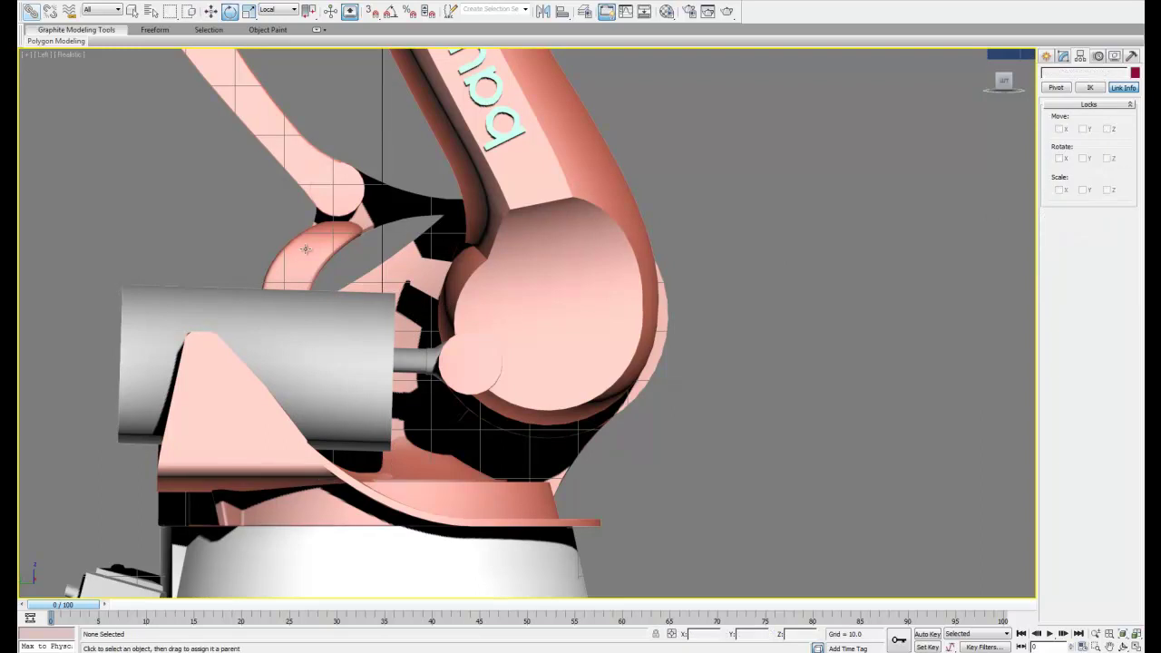
{"action": "left_click", "coordinate": [413, 361]}
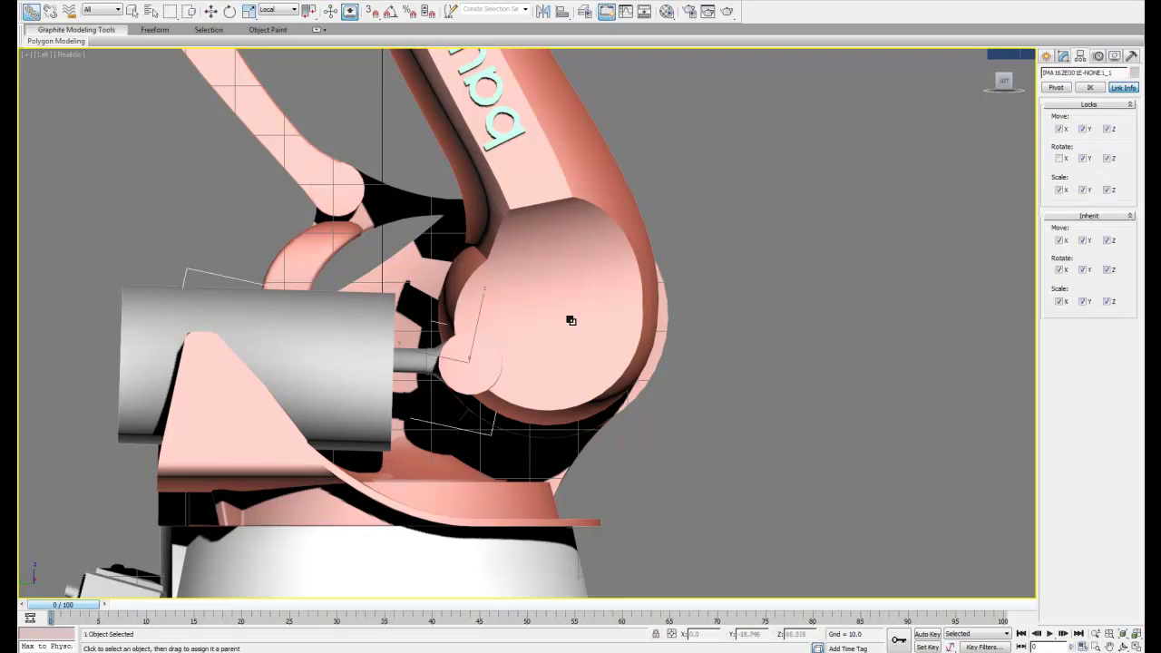
{"action": "left_click", "coordinate": [138, 362]}
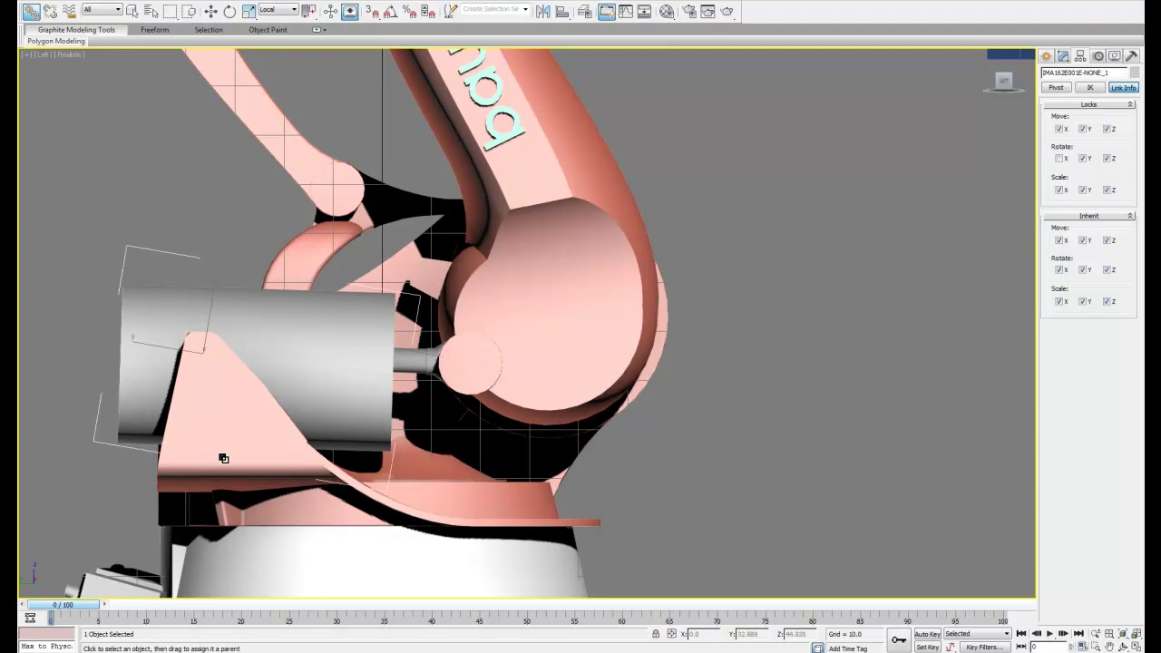
{"action": "left_click_drag", "start_coordinate": [224, 458], "coordinate": [224, 457]}
{"action": "left_click", "coordinate": [833, 364]}
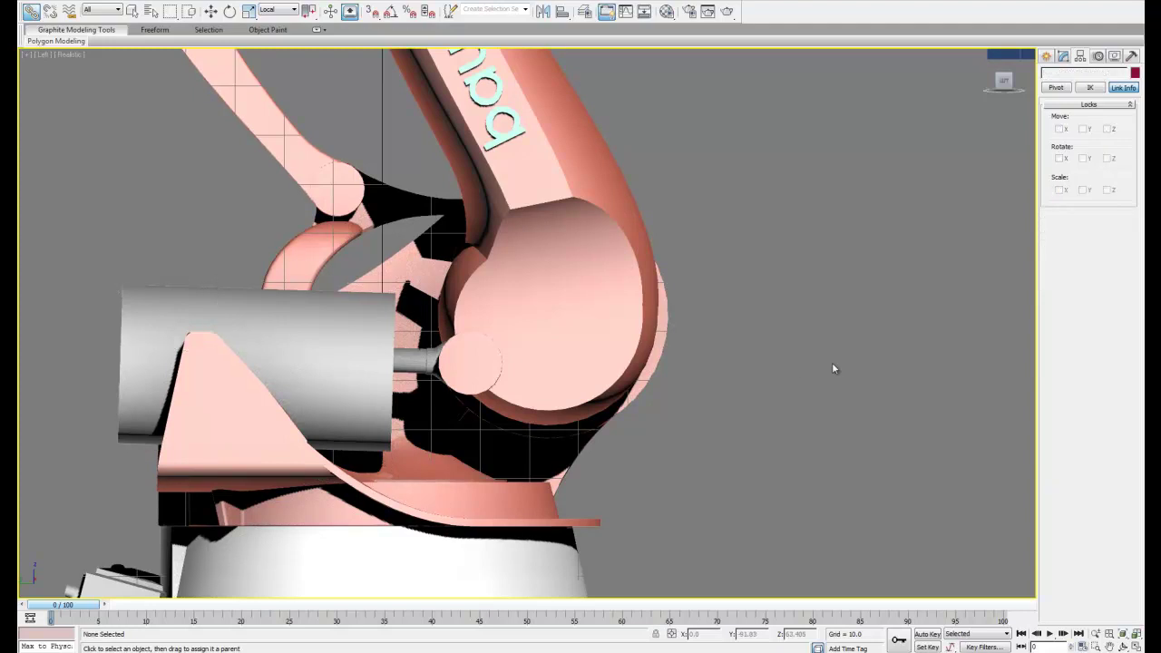
Turn on Set Key mode, select all robot parts and set a key for them at frame 0.
{"action": "key", "text": "z"}
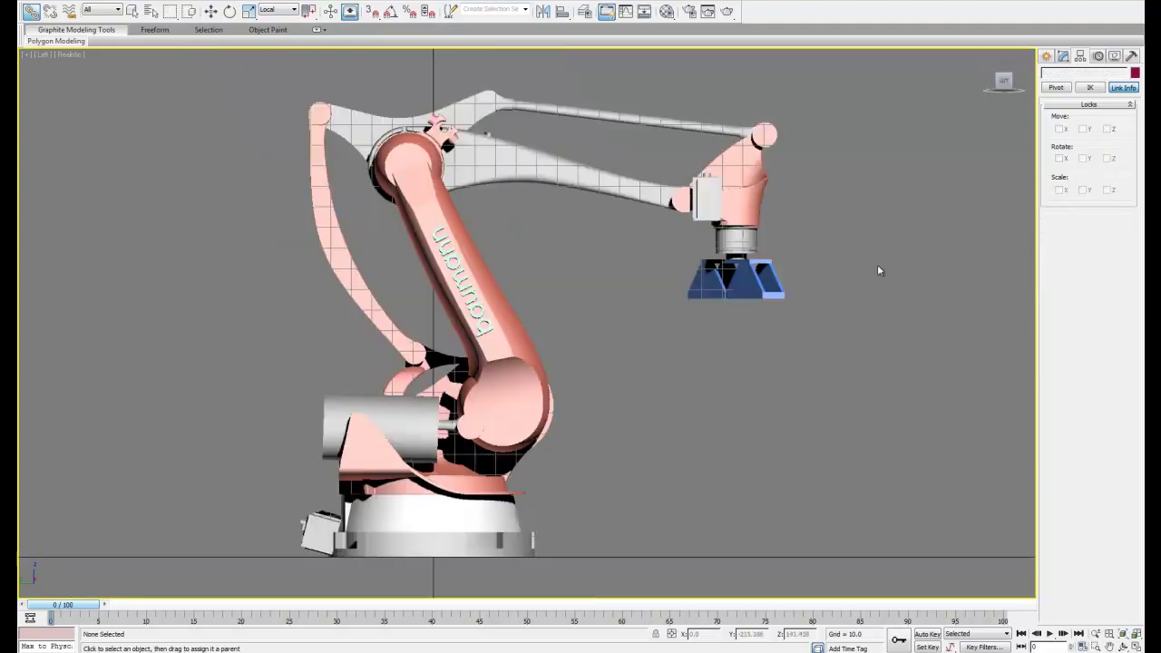
{"action": "key", "text": "e"}
{"action": "left_click", "coordinate": [1012, 79]}
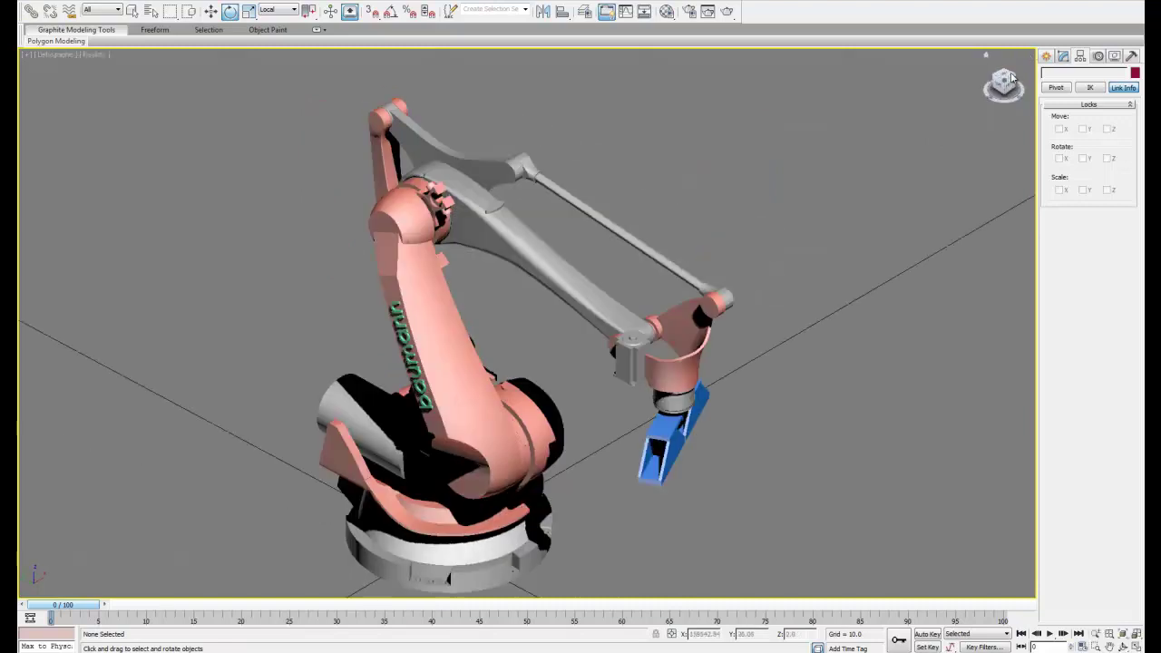
{"action": "scroll", "coordinate": [875, 249], "scroll_direction": "up", "scroll_amount": 3}
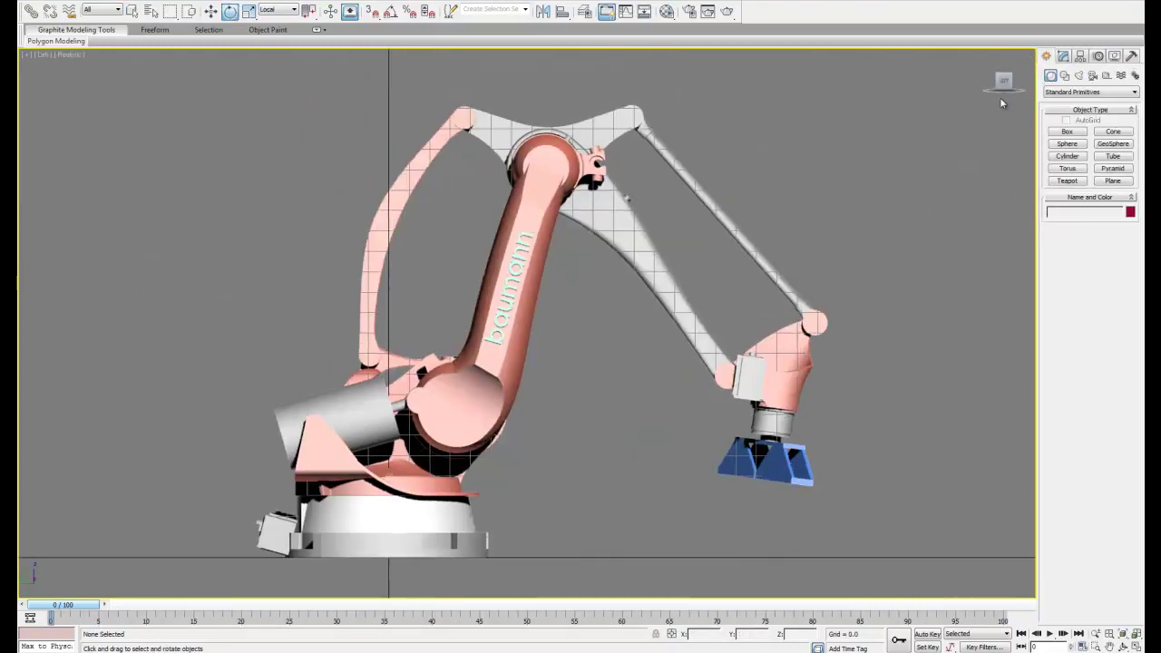
{"action": "key", "text": "apostrophe"}
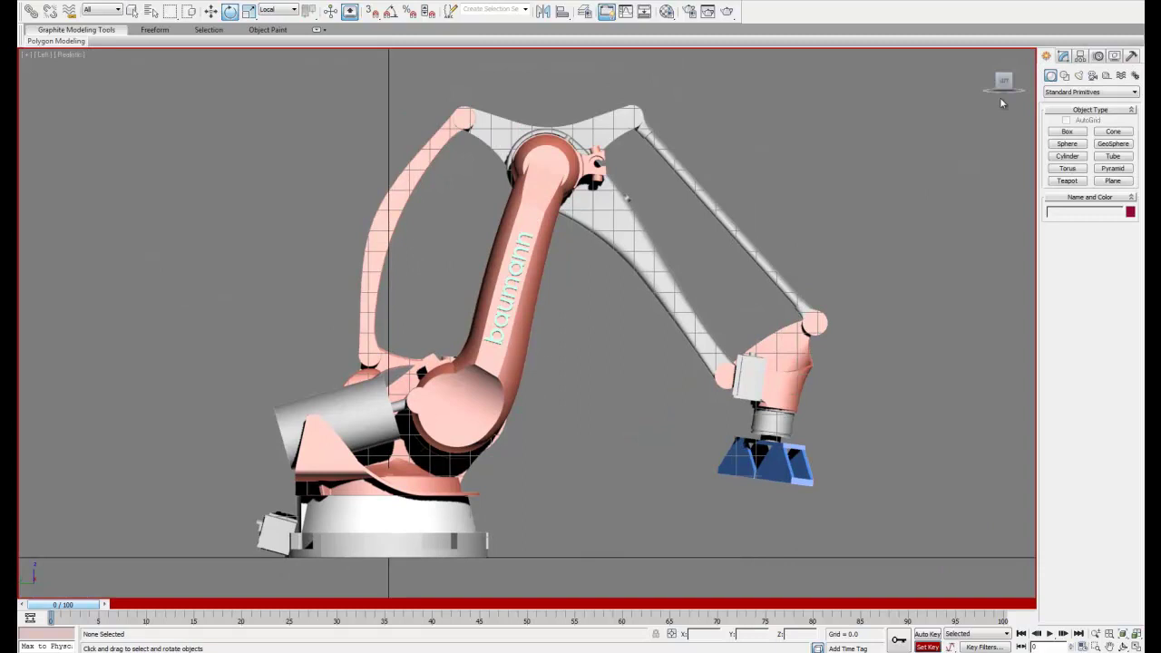
{"action": "key", "text": "ctrl+a"}
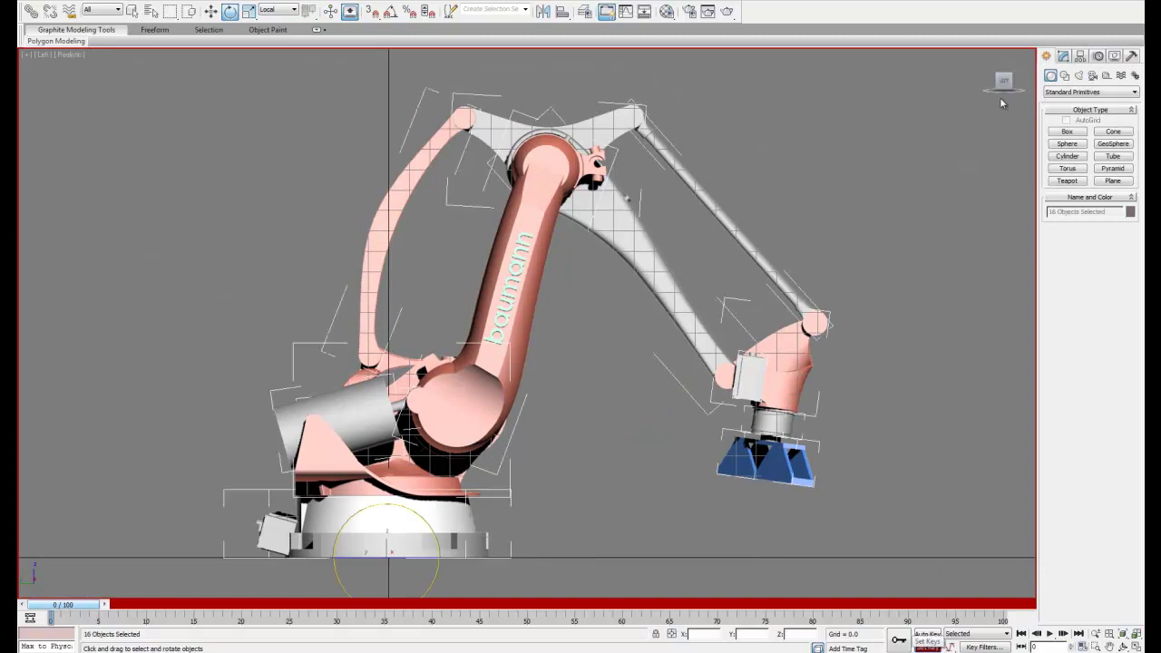
{"action": "key", "text": "k"}
Go to frame 15 and rotate the base body about its vertical axis to swing the whole robot.
{"action": "left_click_drag", "start_coordinate": [62, 605], "coordinate": [178, 605]}
{"action": "key", "text": "period"}
{"action": "key", "text": "period"}
{"action": "key", "text": "e"}
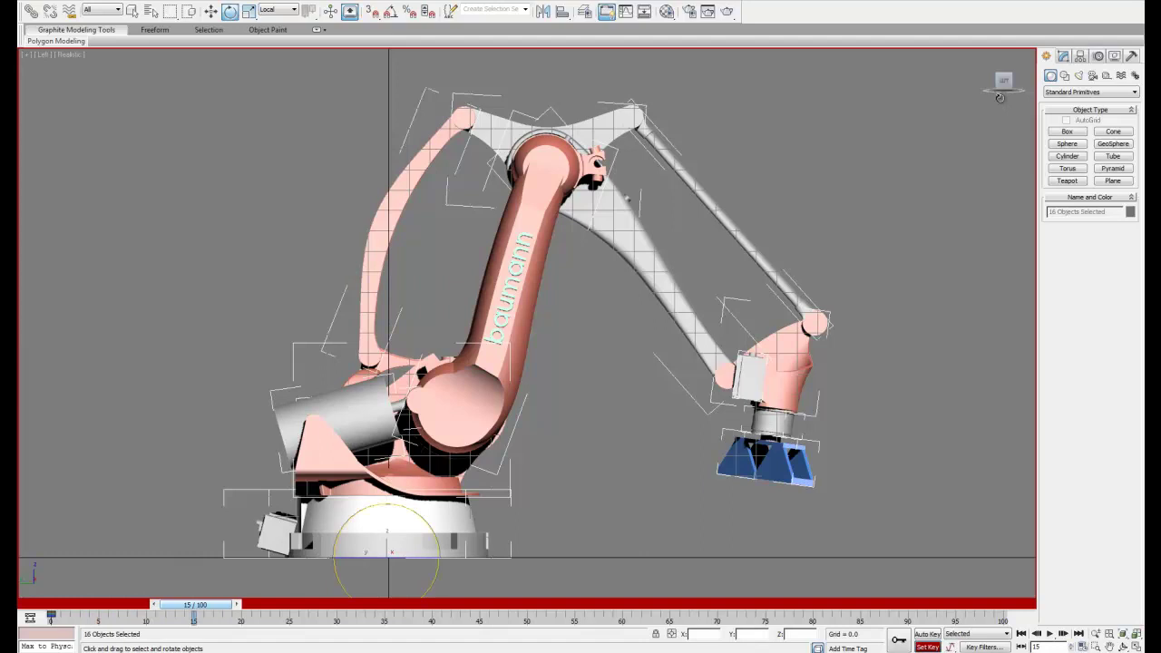
{"action": "left_click", "coordinate": [331, 459]}
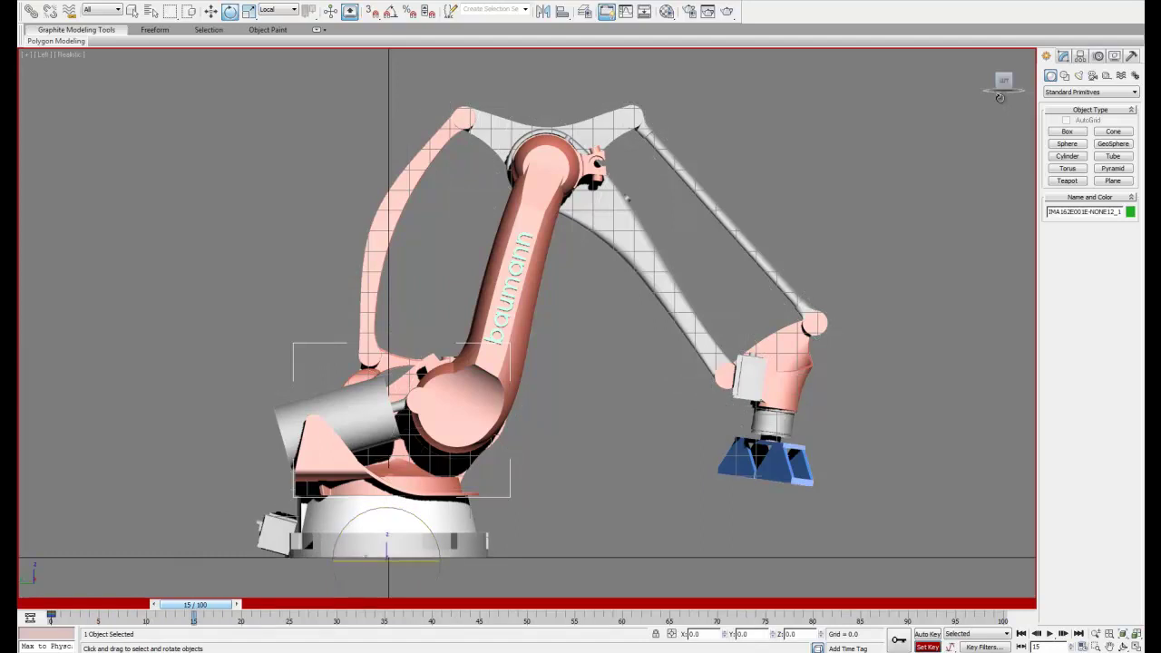
{"action": "left_click_drag", "start_coordinate": [387, 562], "coordinate": [311, 562]}
Select all robot parts and key the rotated pose at frames 15 and 20.
{"action": "key", "text": "ctrl+a"}
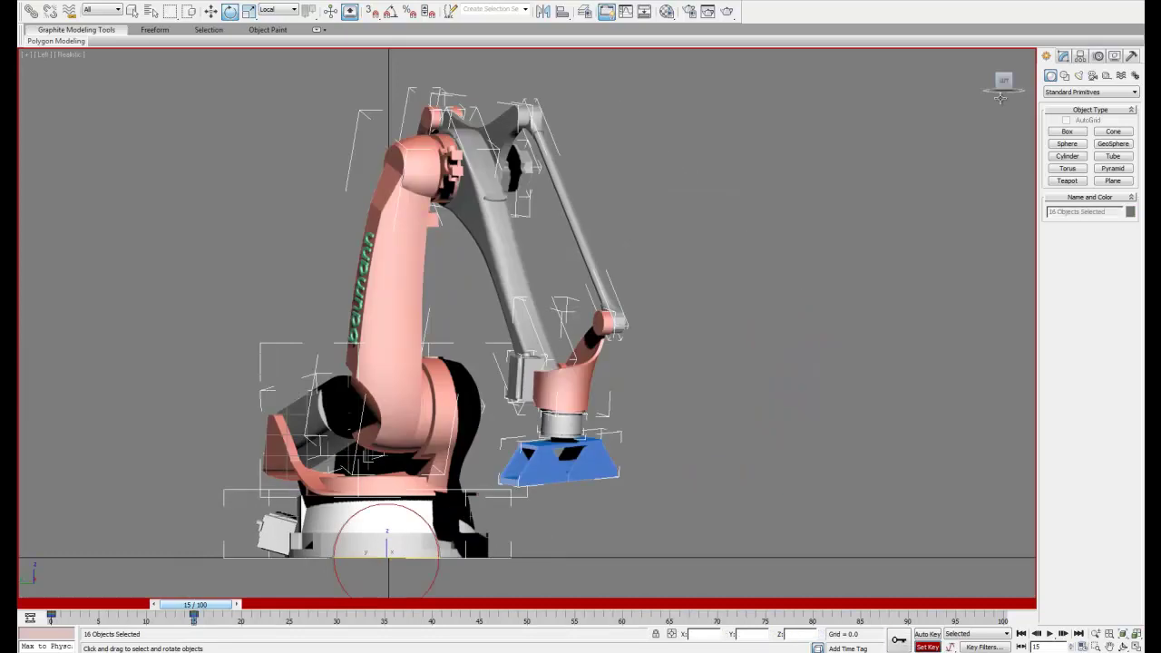
{"action": "left_click_drag", "start_coordinate": [195, 605], "coordinate": [239, 605]}
{"action": "key", "text": "period"}
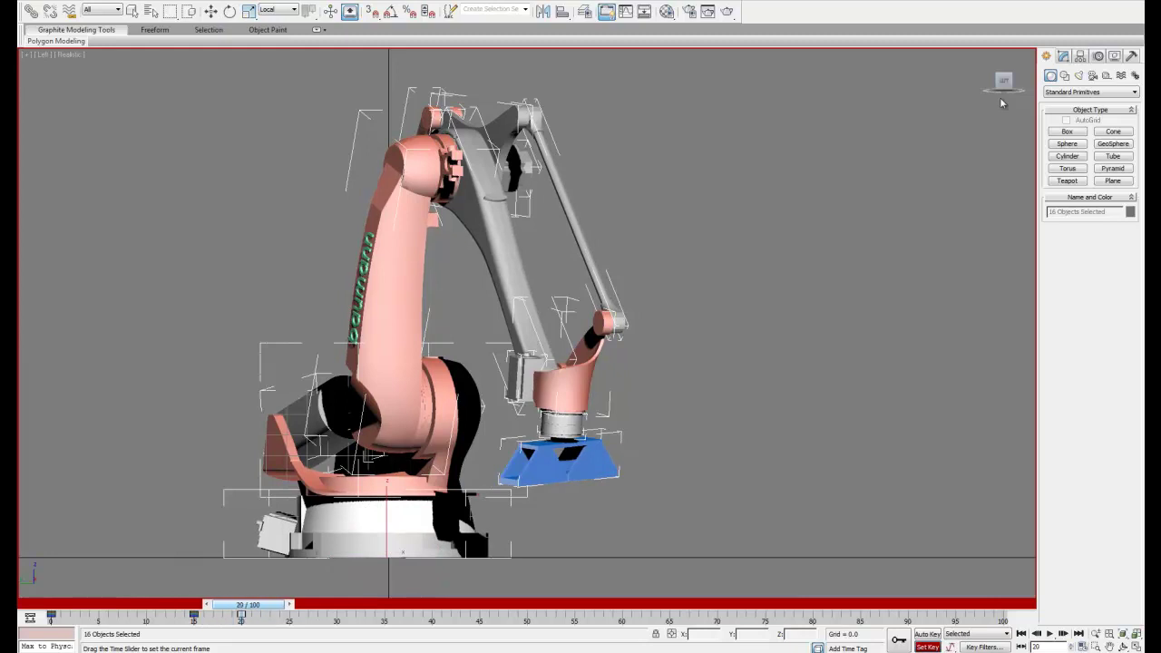
Go to frame 35 and rotate the lower arm backward about its base pivot.
{"action": "key", "text": "period"}
{"action": "key", "text": "period"}
{"action": "key", "text": "period"}
{"action": "key", "text": "period"}
{"action": "key", "text": "period"}
{"action": "key", "text": "period"}
{"action": "key", "text": "period"}
{"action": "key", "text": "period"}
{"action": "key", "text": "period"}
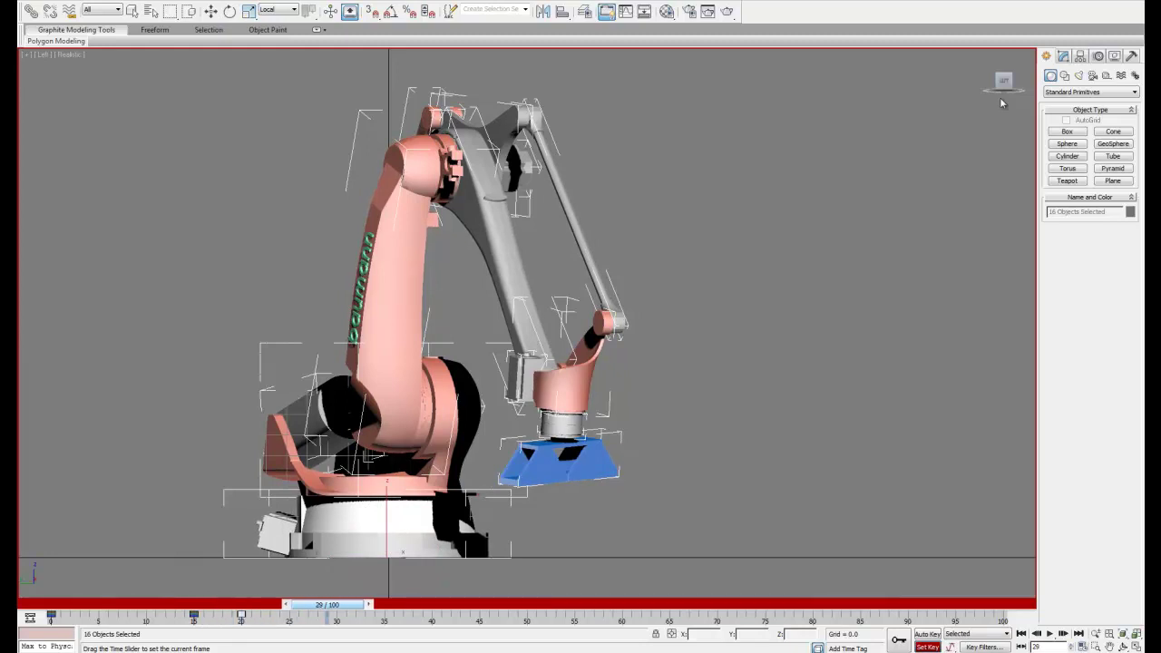
{"action": "key", "text": "period"}
{"action": "key", "text": "period"}
{"action": "key", "text": "period"}
{"action": "key", "text": "period"}
{"action": "key", "text": "period"}
{"action": "key", "text": "period"}
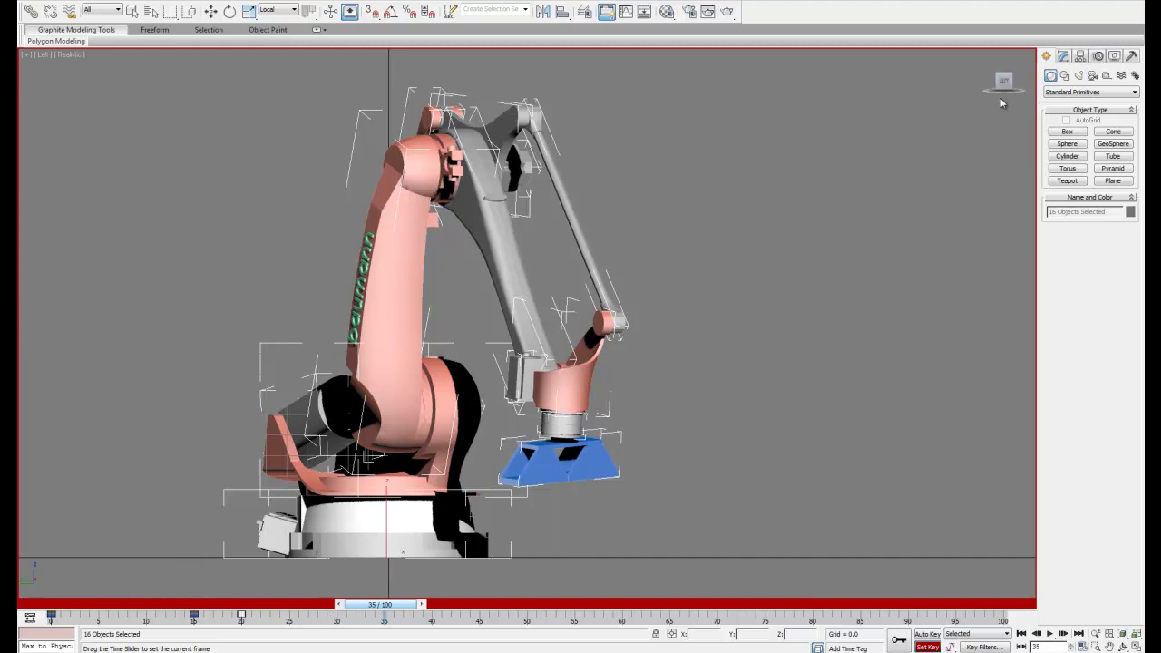
{"action": "key", "text": "e"}
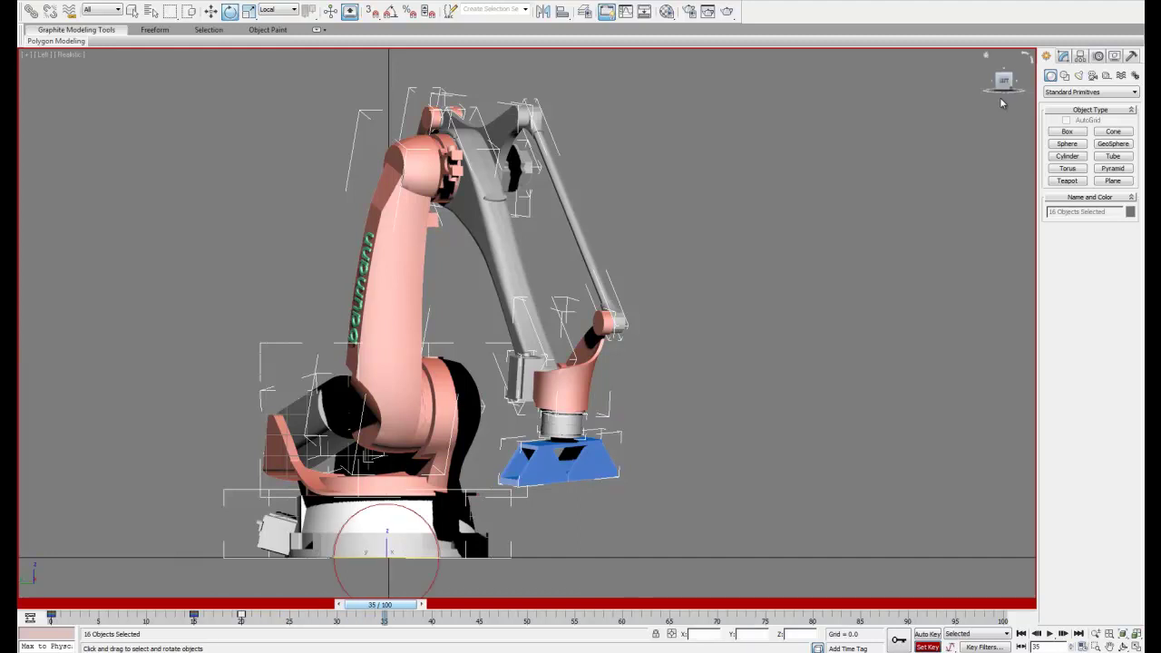
{"action": "left_click", "coordinate": [1003, 102]}
{"action": "left_click_drag", "start_coordinate": [1000, 99], "coordinate": [1001, 99]}
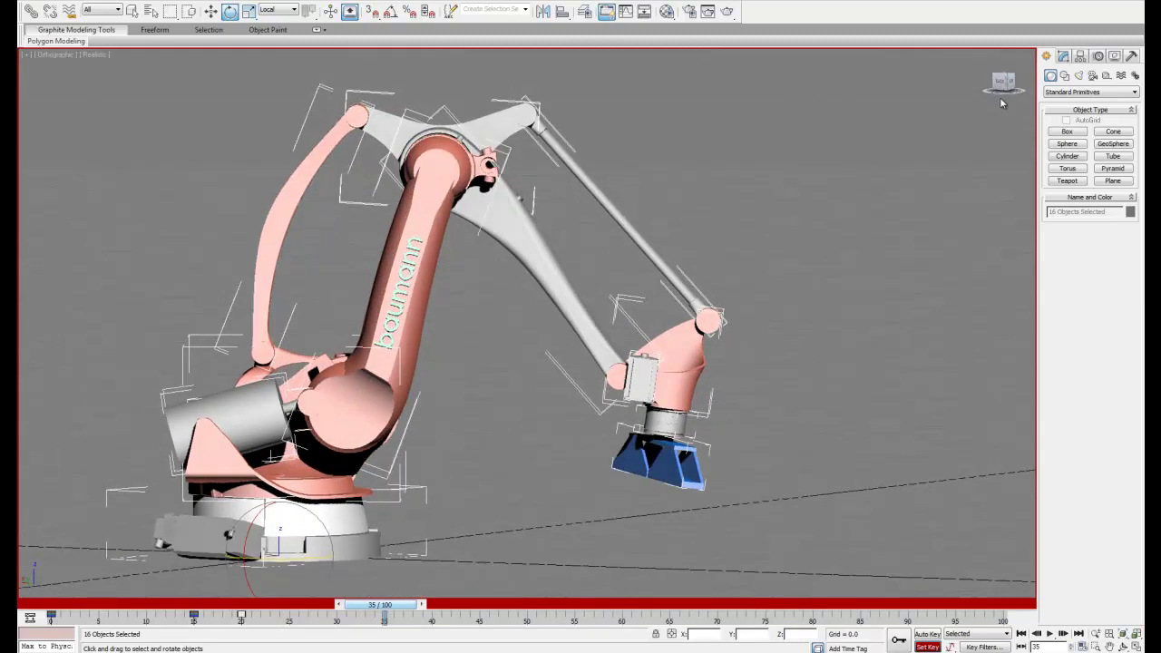
{"action": "left_click", "coordinate": [384, 358]}
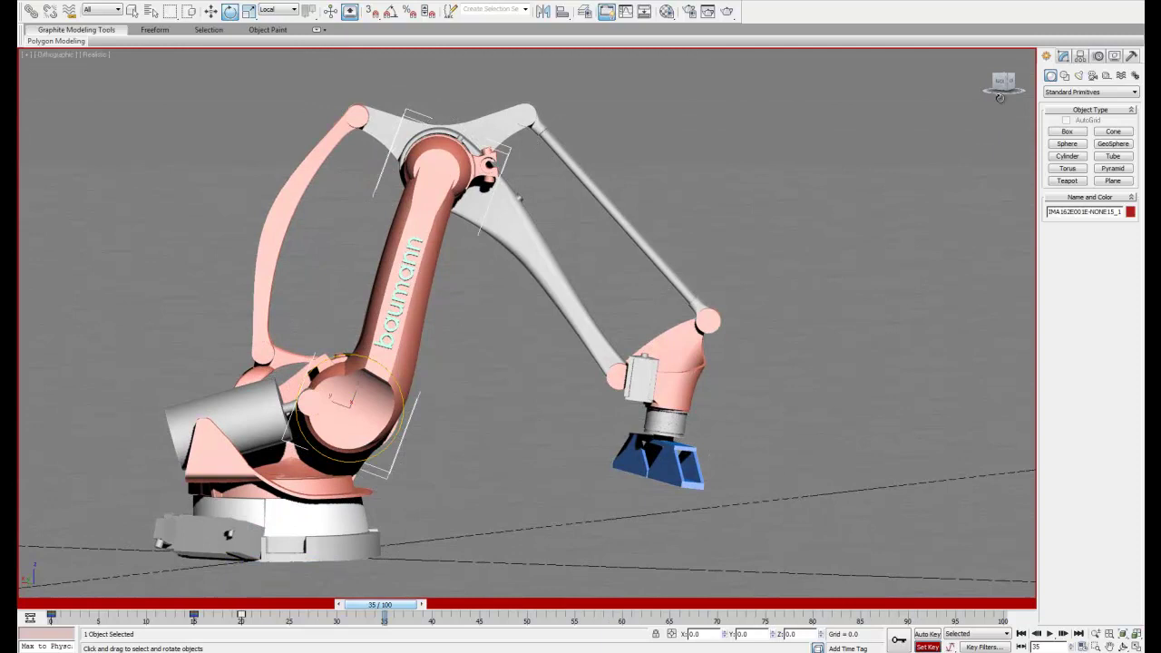
{"action": "left_click_drag", "start_coordinate": [385, 366], "coordinate": [349, 353]}
Rotate the forearm downward about the elbow and turn the wrist head until the gripper hangs level.
{"action": "left_click", "coordinate": [348, 165]}
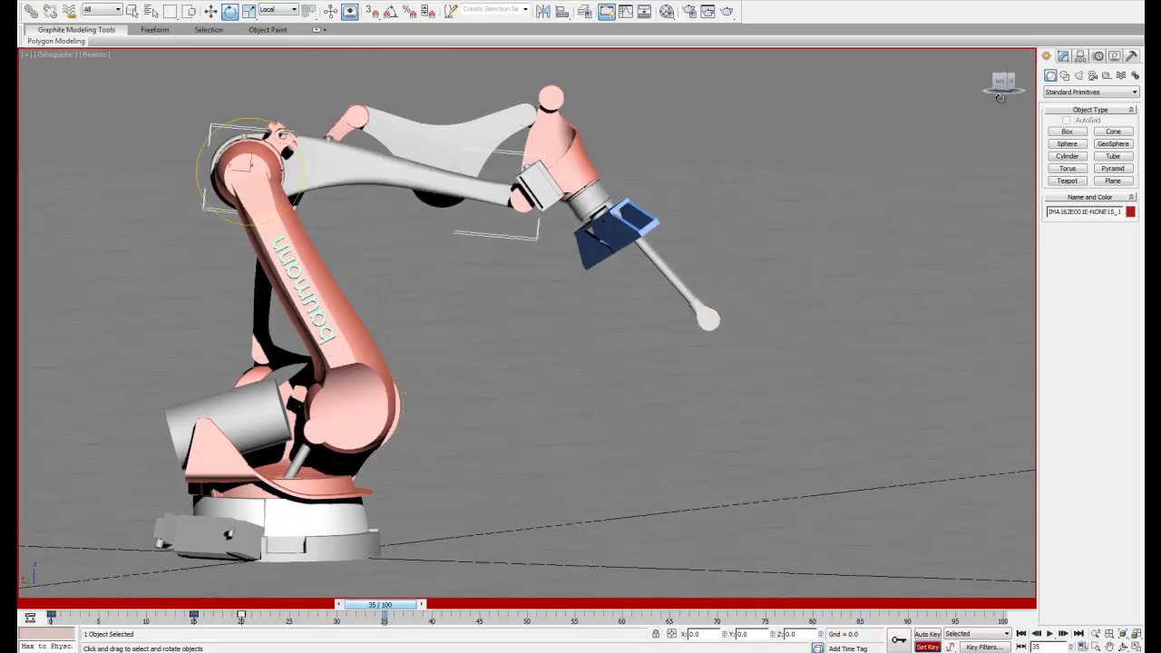
{"action": "left_click_drag", "start_coordinate": [303, 170], "coordinate": [301, 192]}
{"action": "left_click", "coordinate": [550, 259]}
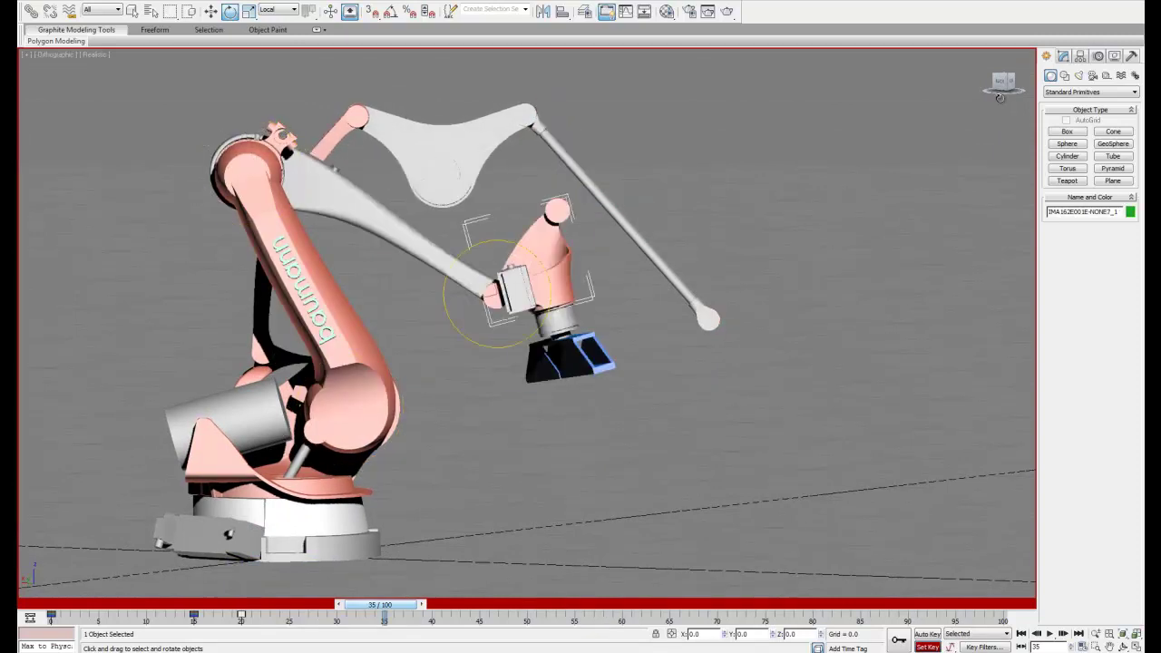
{"action": "left_click_drag", "start_coordinate": [548, 281], "coordinate": [549, 306]}
Rotate the blue gripper about its vertical axis until its narrow side faces the side view.
{"action": "left_click", "coordinate": [1000, 98]}
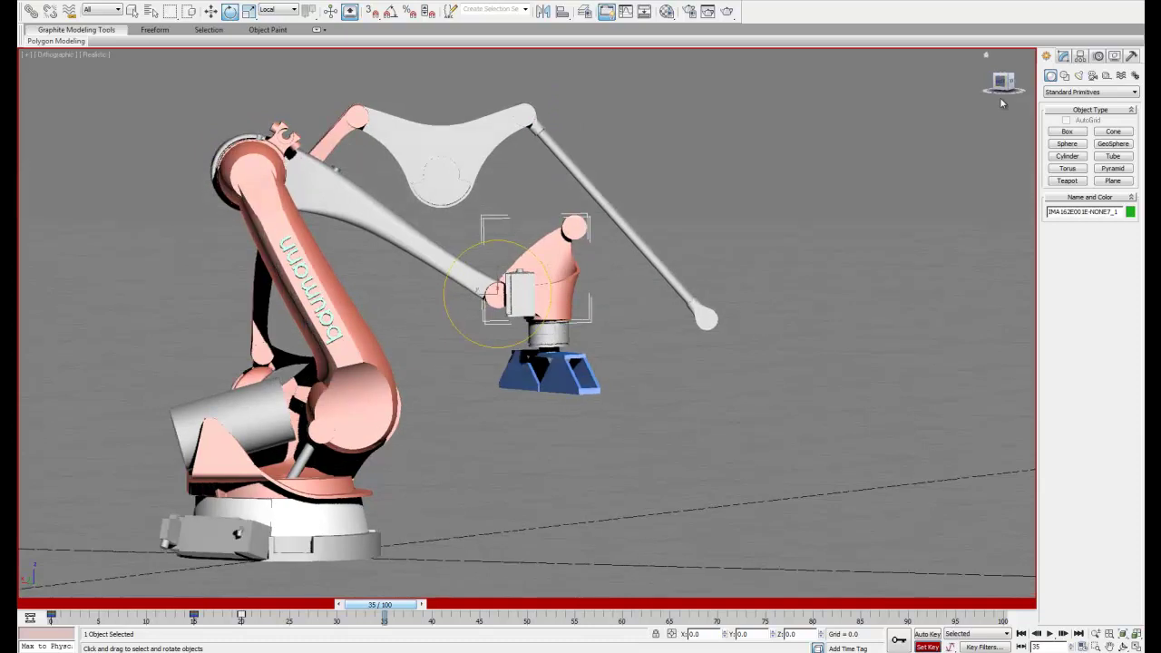
{"action": "key", "text": "Page_Down"}
{"action": "left_click_drag", "start_coordinate": [539, 370], "coordinate": [490, 370]}
{"action": "left_click_drag", "start_coordinate": [1000, 97], "coordinate": [974, 98]}
{"action": "left_click", "coordinate": [1000, 97]}
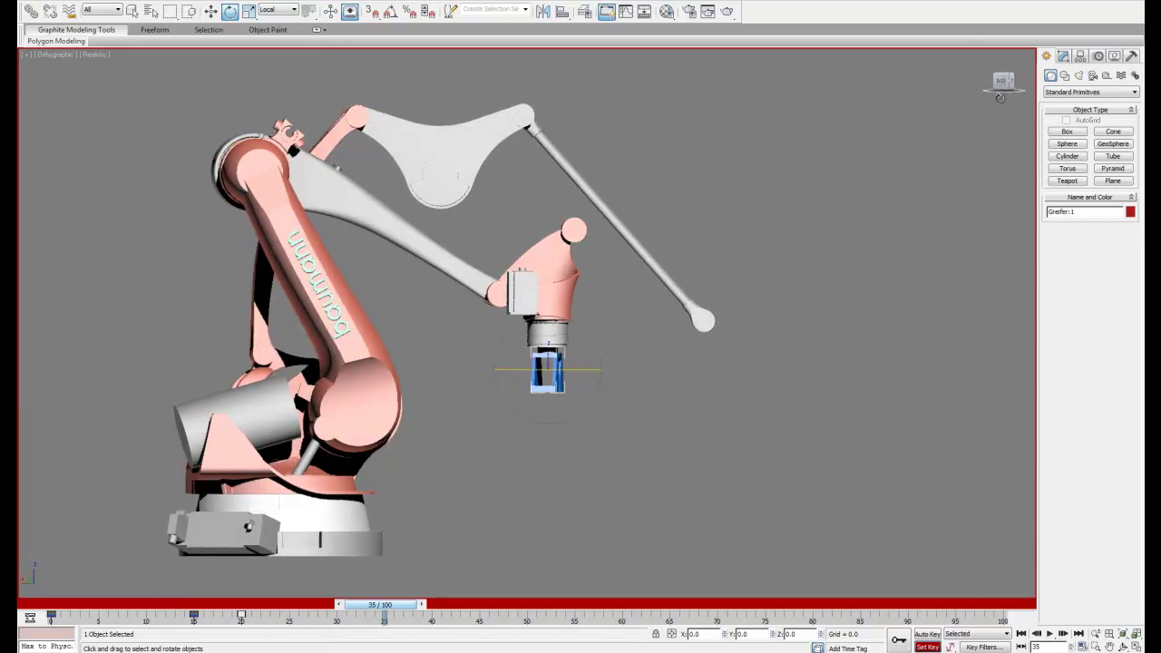
Rotate the piston rod and the grey cylinder at the base until they line up with each other.
{"action": "left_click", "coordinate": [308, 457]}
{"action": "left_click_drag", "start_coordinate": [363, 390], "coordinate": [382, 423]}
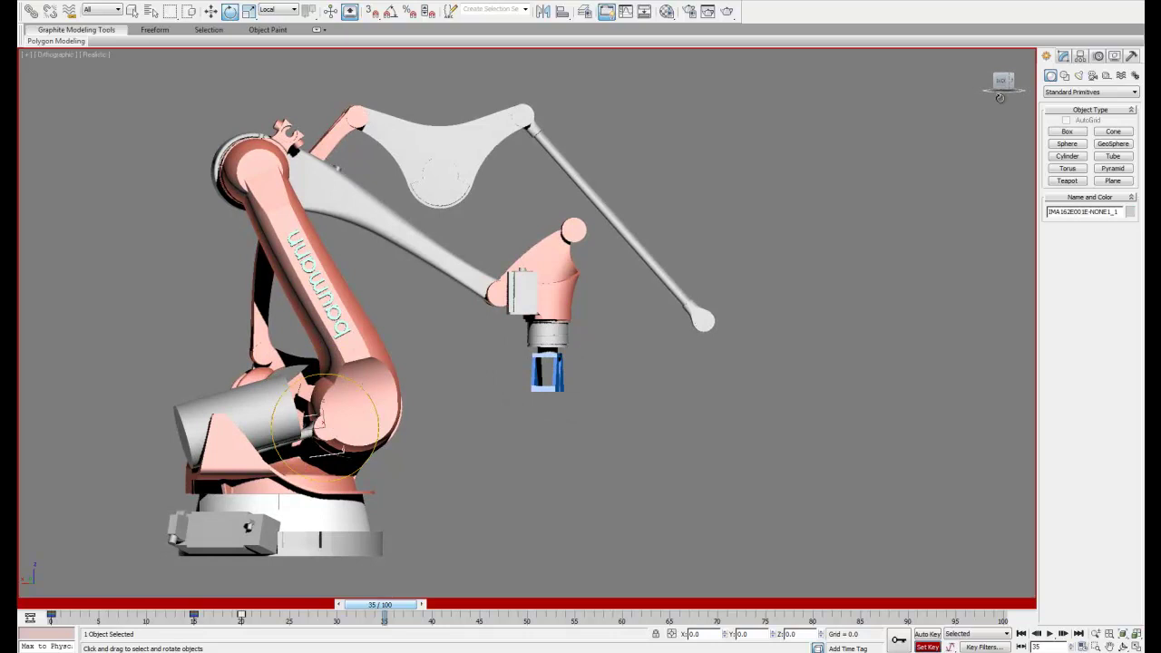
{"action": "left_click", "coordinate": [243, 415]}
{"action": "left_click_drag", "start_coordinate": [258, 390], "coordinate": [266, 404]}
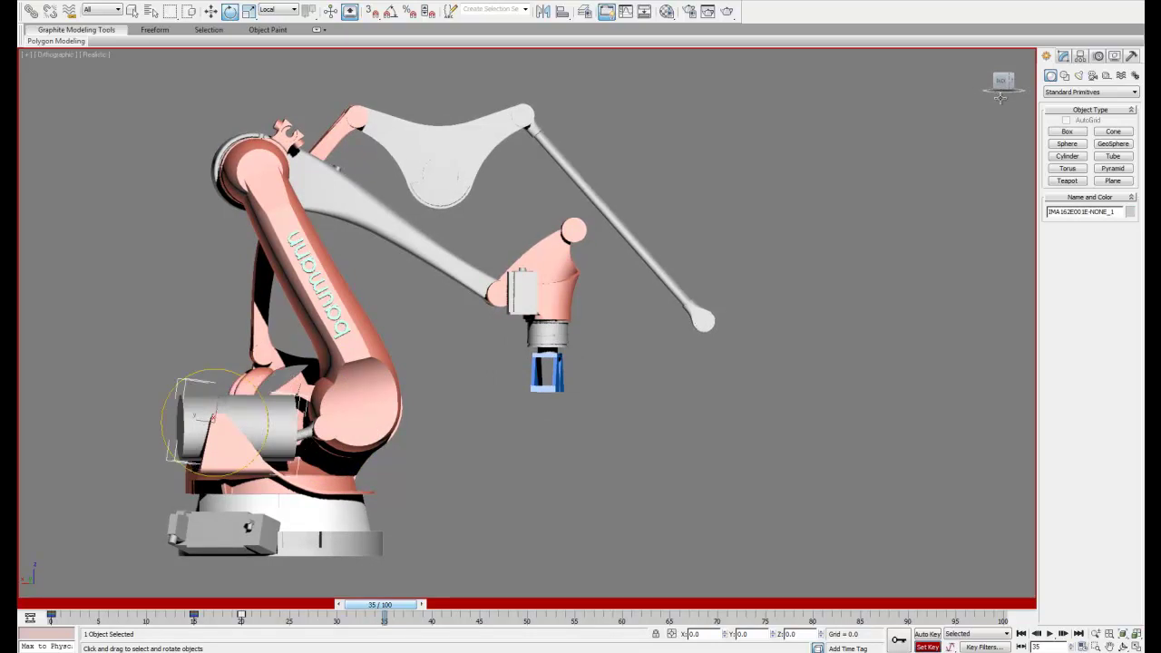
{"action": "left_click", "coordinate": [309, 433]}
{"action": "left_click_drag", "start_coordinate": [336, 378], "coordinate": [351, 381]}
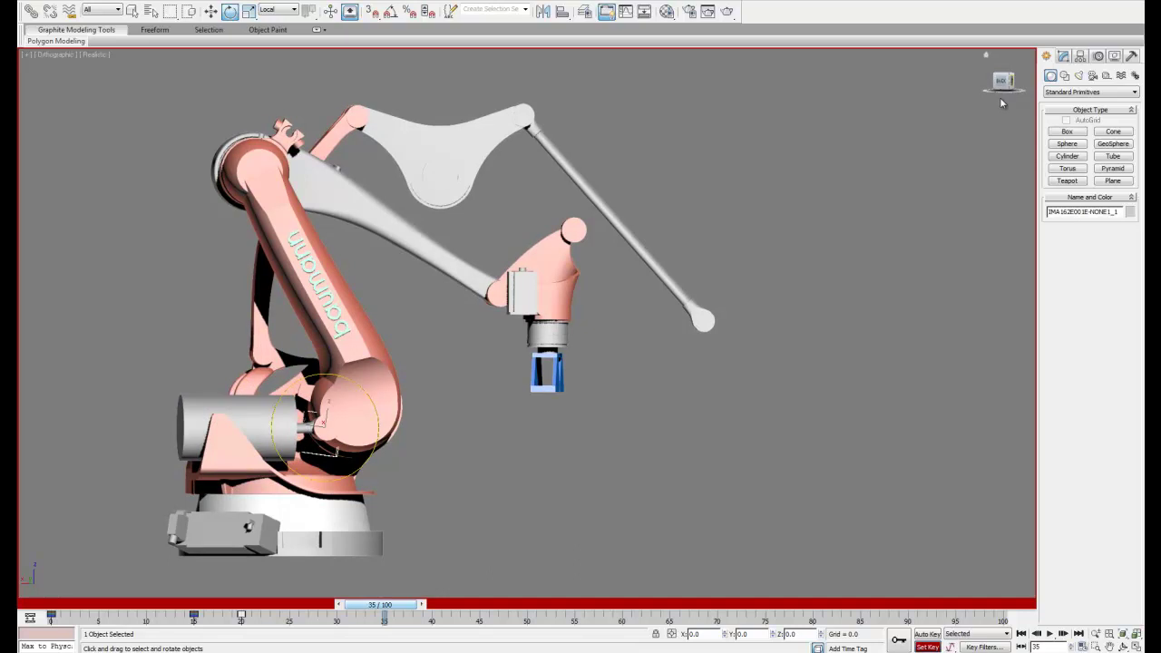
Swing the curved rear link backward and rotate the triangular lever to bring its hub onto the elbow joint.
{"action": "left_click_drag", "start_coordinate": [1001, 98], "coordinate": [969, 99]}
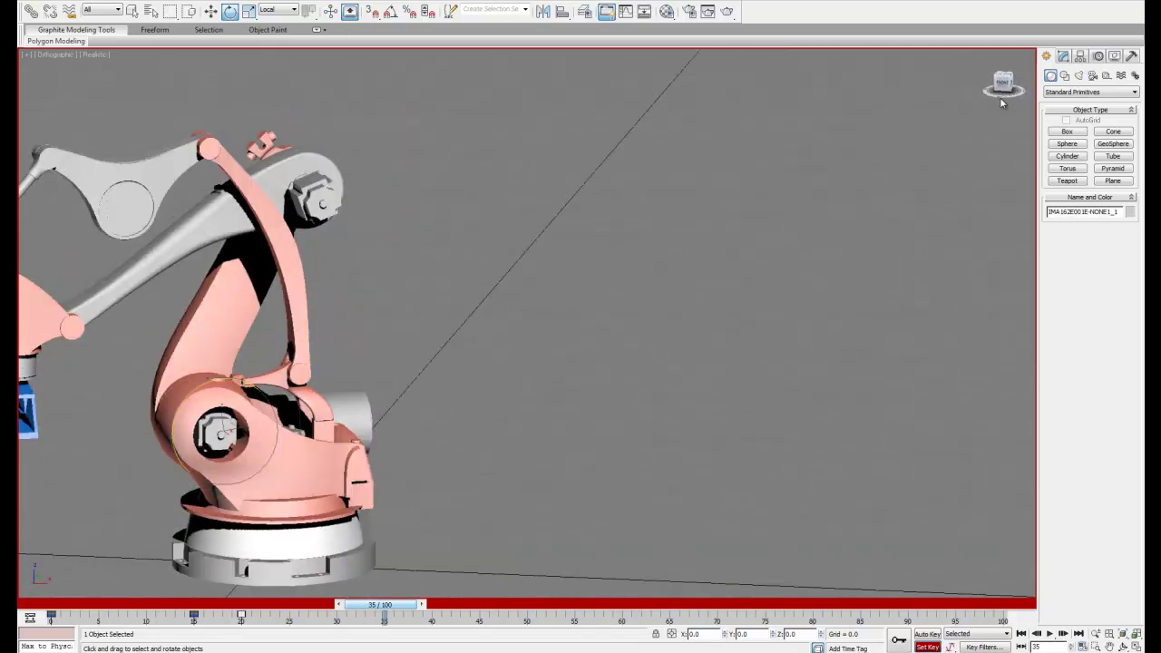
{"action": "middle_click_drag", "start_coordinate": [1001, 99], "coordinate": [1133, 68]}
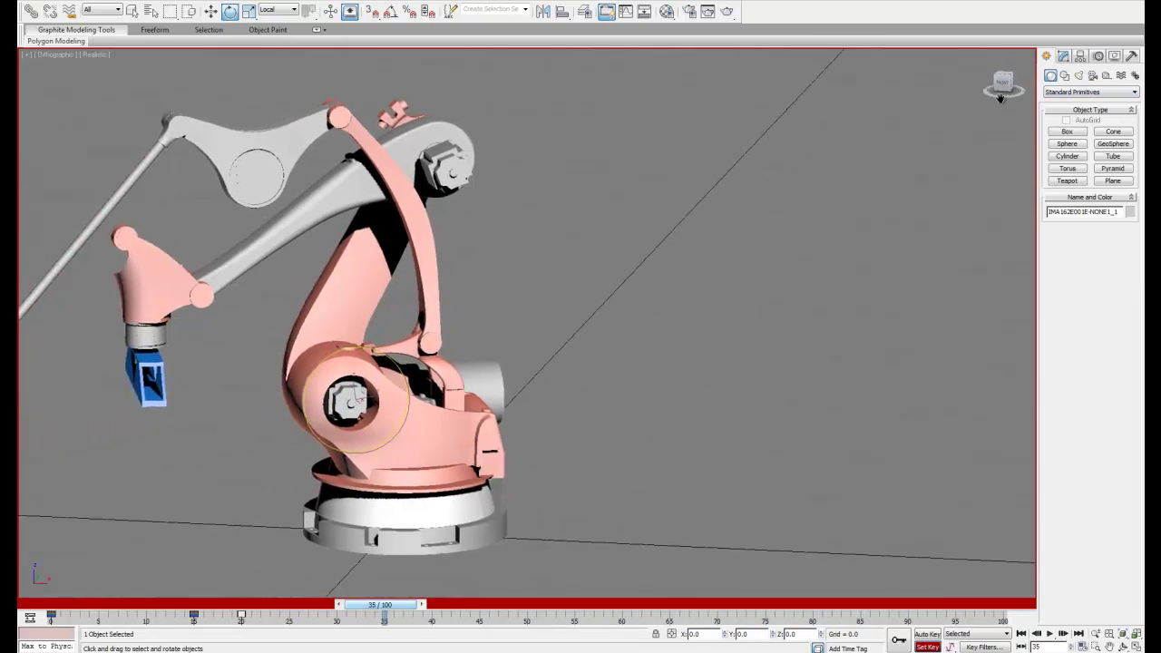
{"action": "left_click", "coordinate": [999, 97]}
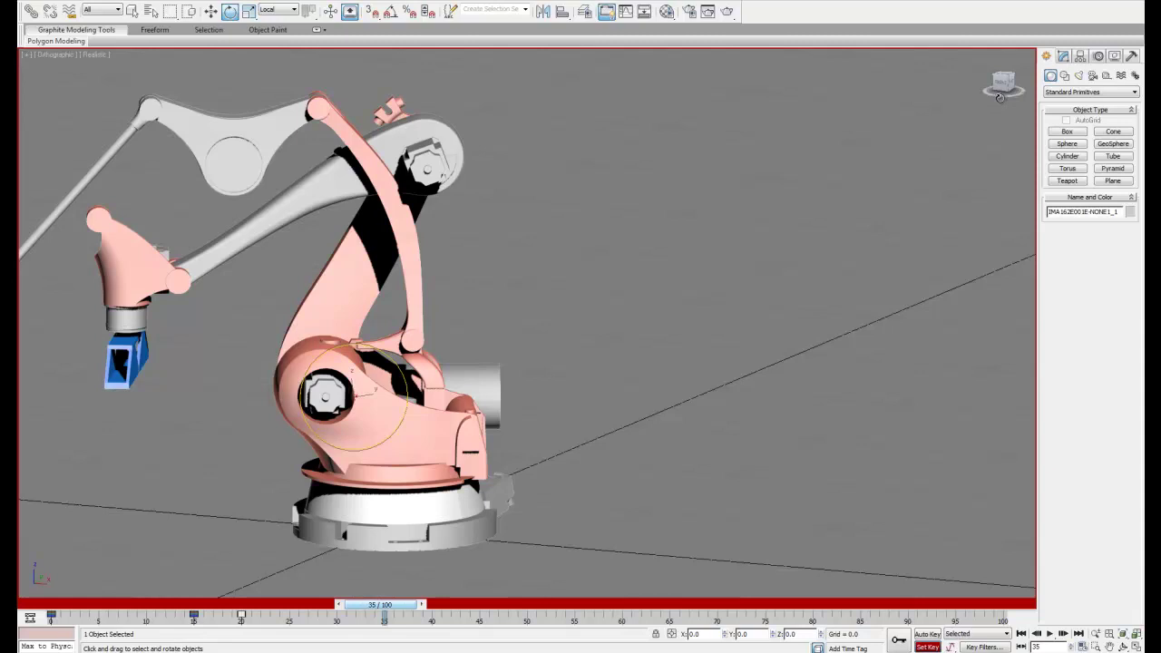
{"action": "left_click", "coordinate": [413, 272]}
{"action": "left_click_drag", "start_coordinate": [415, 288], "coordinate": [463, 290]}
{"action": "left_click", "coordinate": [463, 95]}
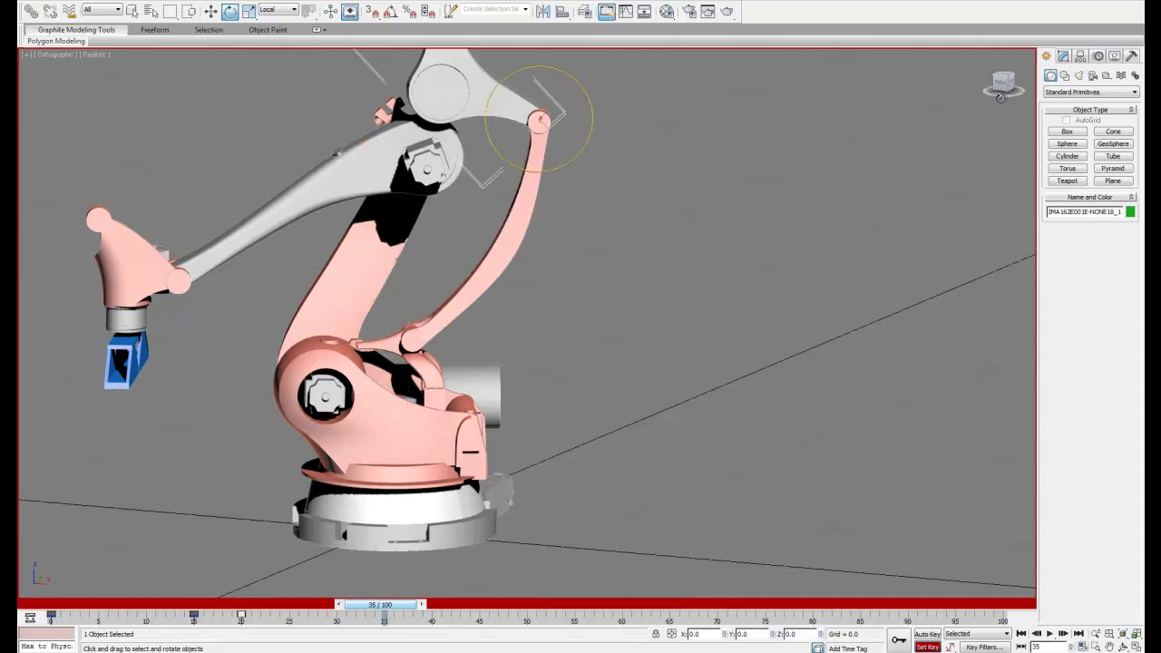
{"action": "left_click_drag", "start_coordinate": [487, 111], "coordinate": [490, 153]}
{"action": "left_click", "coordinate": [504, 245]}
{"action": "left_click_drag", "start_coordinate": [416, 288], "coordinate": [409, 288]}
Fine-tune the rotation of the triangular lever and the curved rear link to align the hub with the elbow.
{"action": "left_click", "coordinate": [467, 127]}
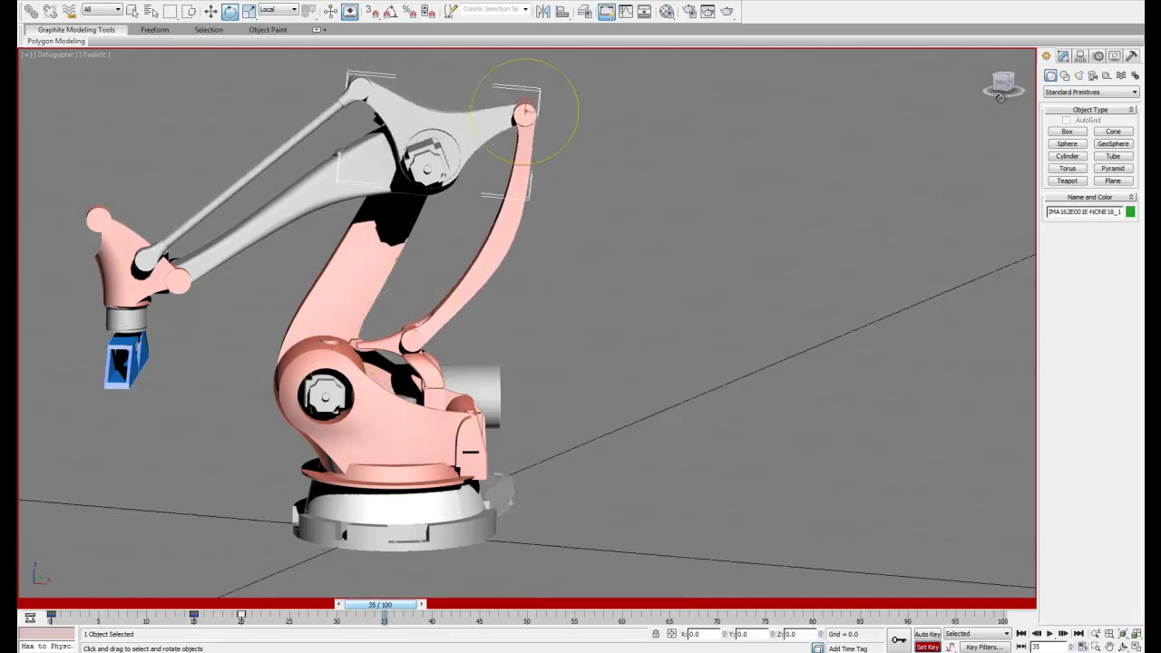
{"action": "left_click_drag", "start_coordinate": [471, 112], "coordinate": [472, 121]}
{"action": "left_click", "coordinate": [508, 227]}
{"action": "left_click_drag", "start_coordinate": [415, 287], "coordinate": [410, 287]}
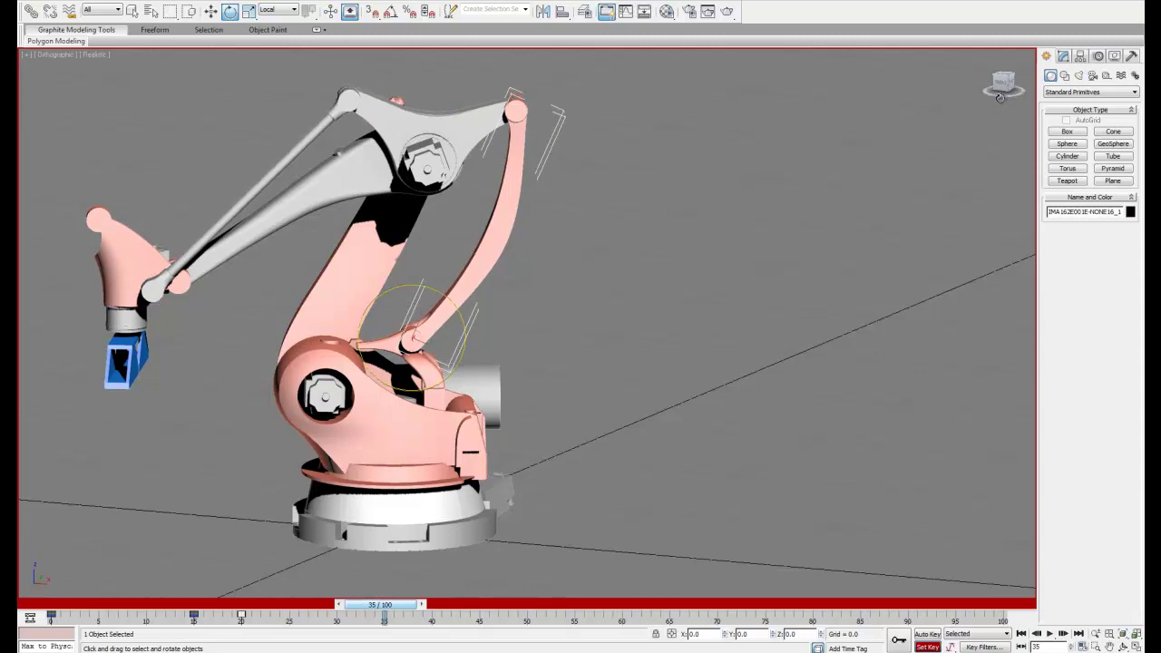
Rotate the thin upper rod up to the wrist head and slightly adjust the head to meet the rod's end.
{"action": "left_click", "coordinate": [254, 190]}
{"action": "left_click_drag", "start_coordinate": [357, 152], "coordinate": [322, 153]}
{"action": "left_click", "coordinate": [127, 263]}
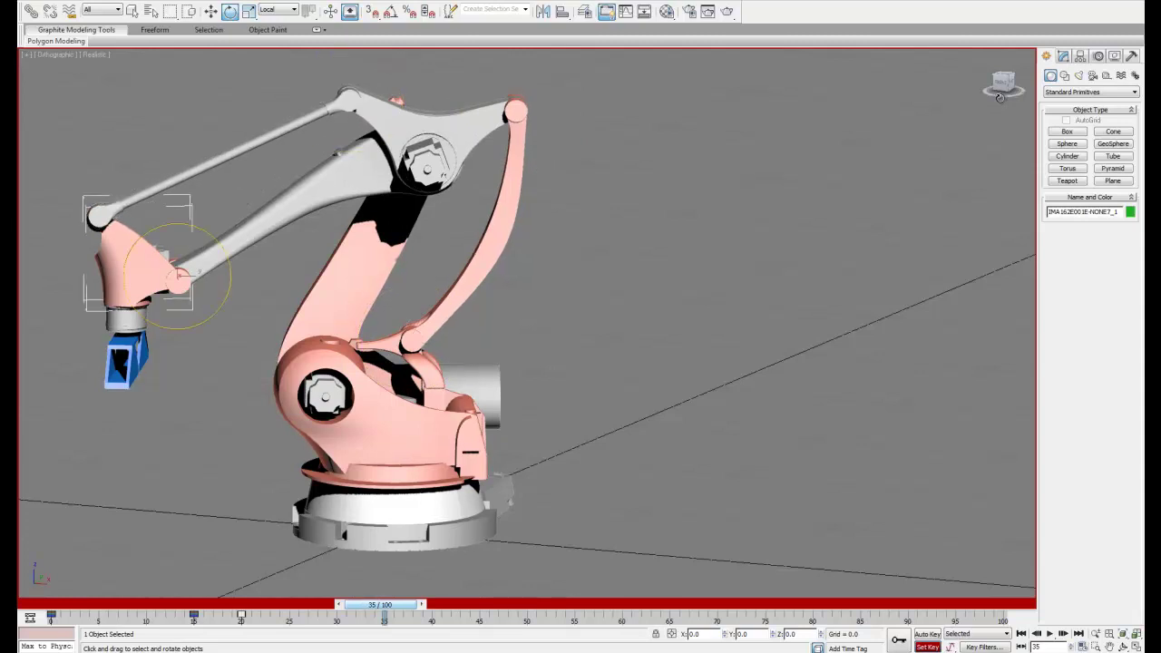
{"action": "left_click_drag", "start_coordinate": [179, 328], "coordinate": [174, 329]}
Select all robot parts, key the new pose at frame 35 and frame the whole robot in an angled view.
{"action": "key", "text": "ctrl+a"}
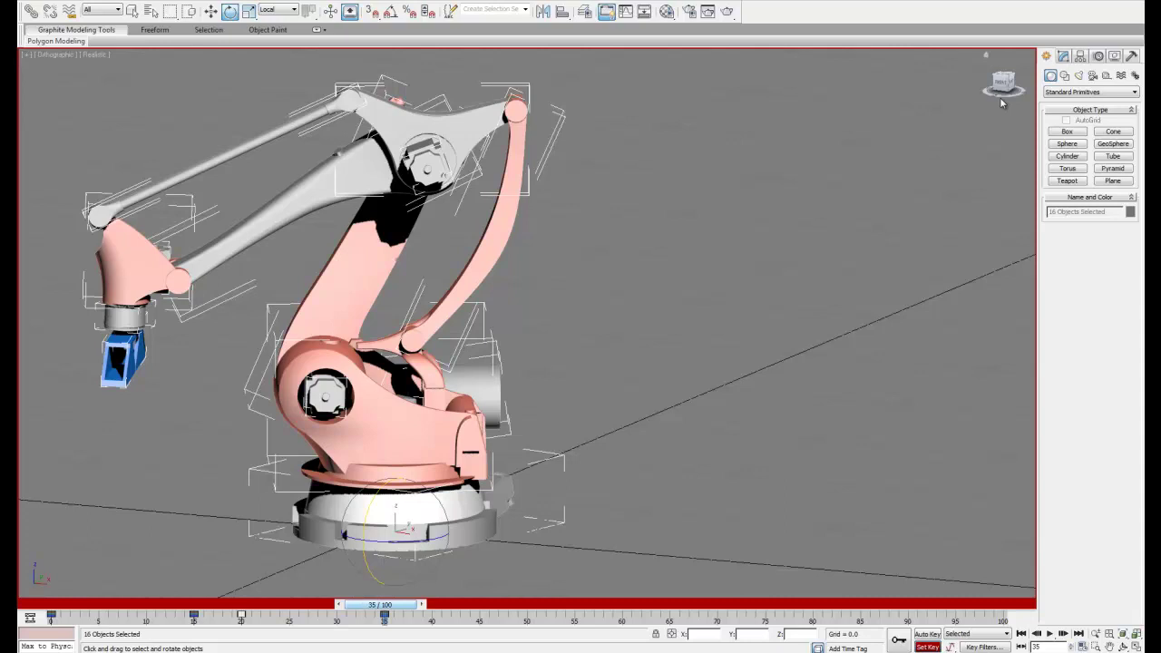
{"action": "left_click", "coordinate": [1002, 103]}
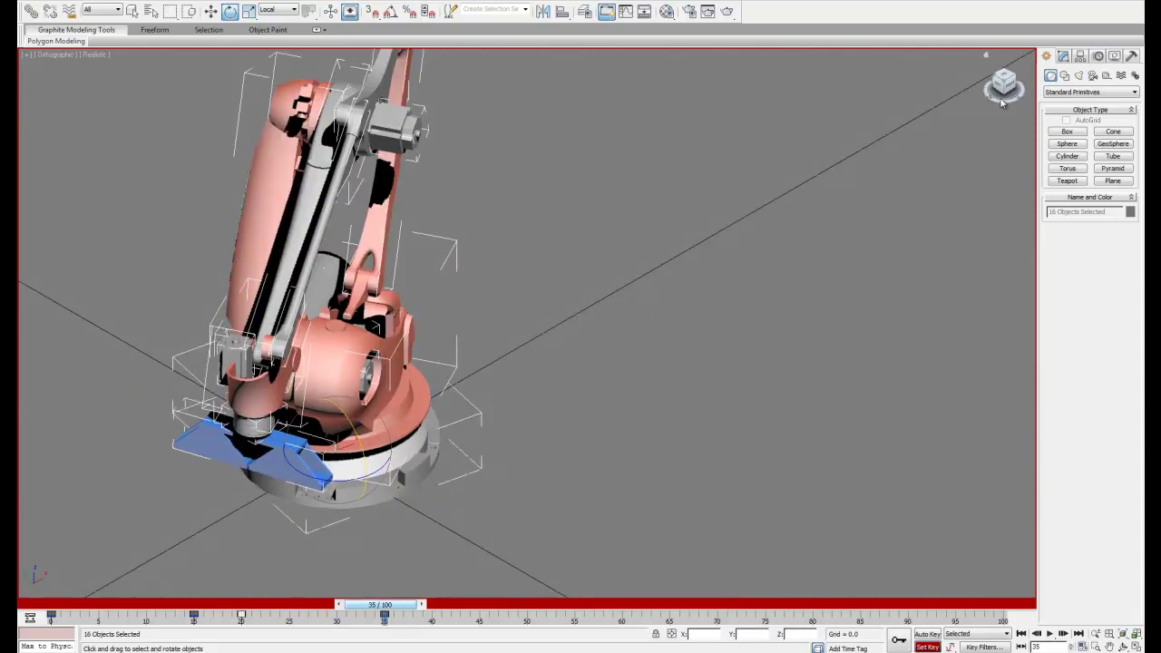
{"action": "left_click", "coordinate": [1001, 101]}
{"action": "key", "text": "z"}
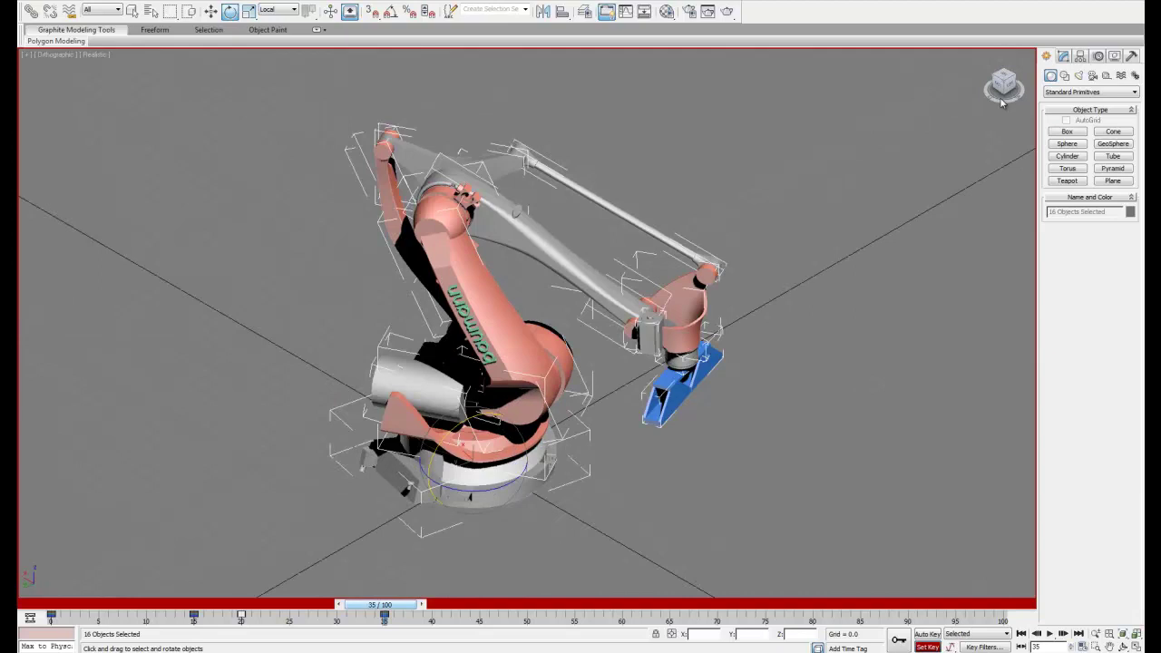